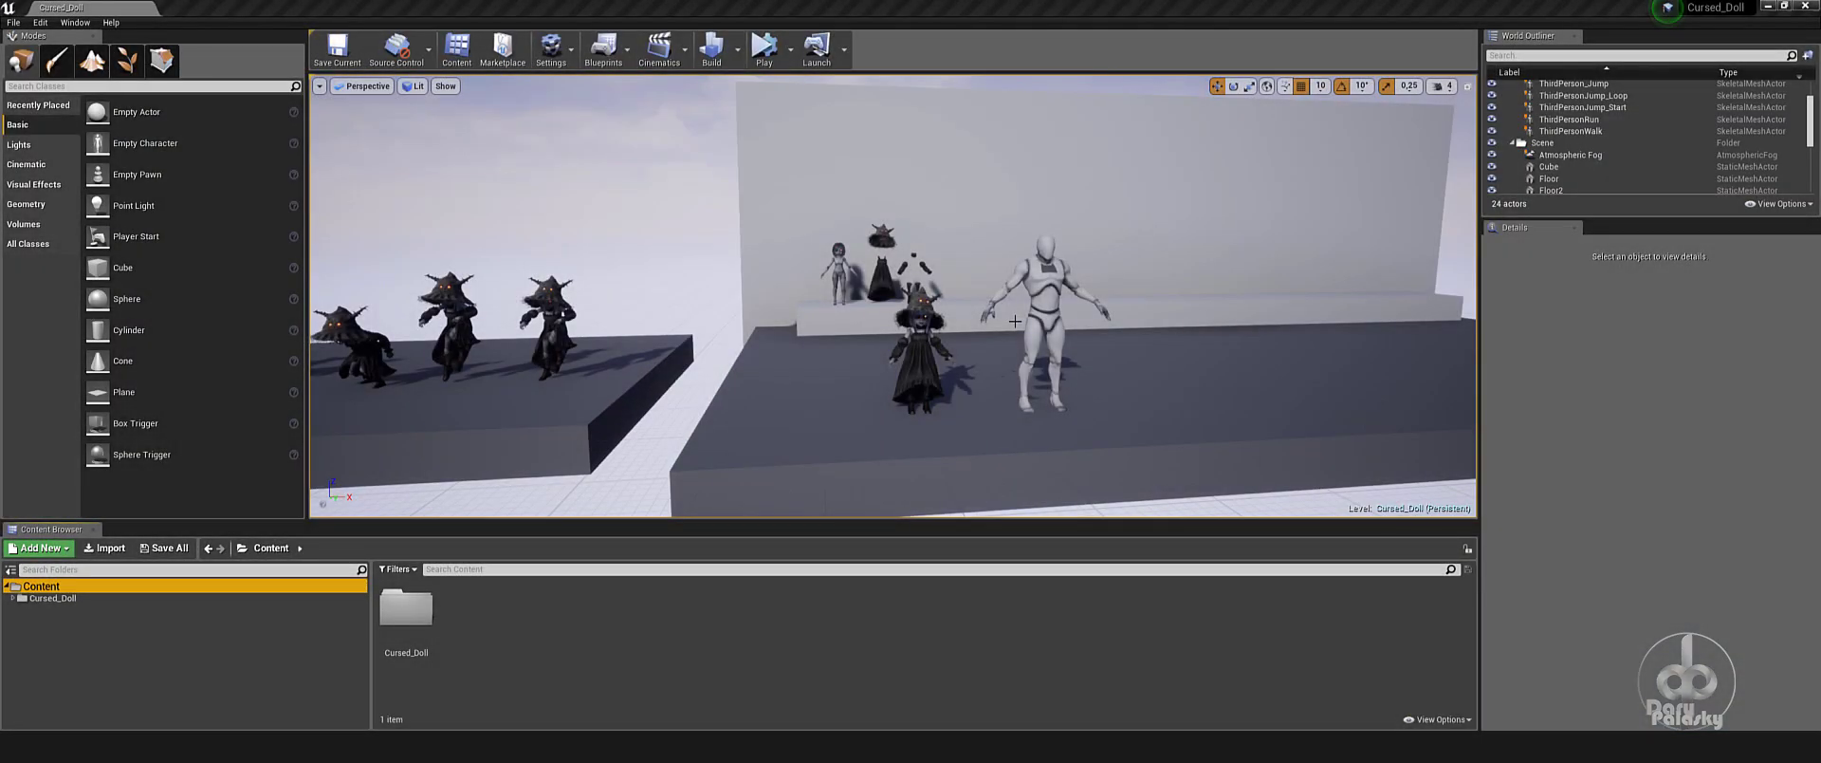
# Enlarge the level view and open the MC_Cursed_Doll parameter collection
pyautogui.click(1015, 322)
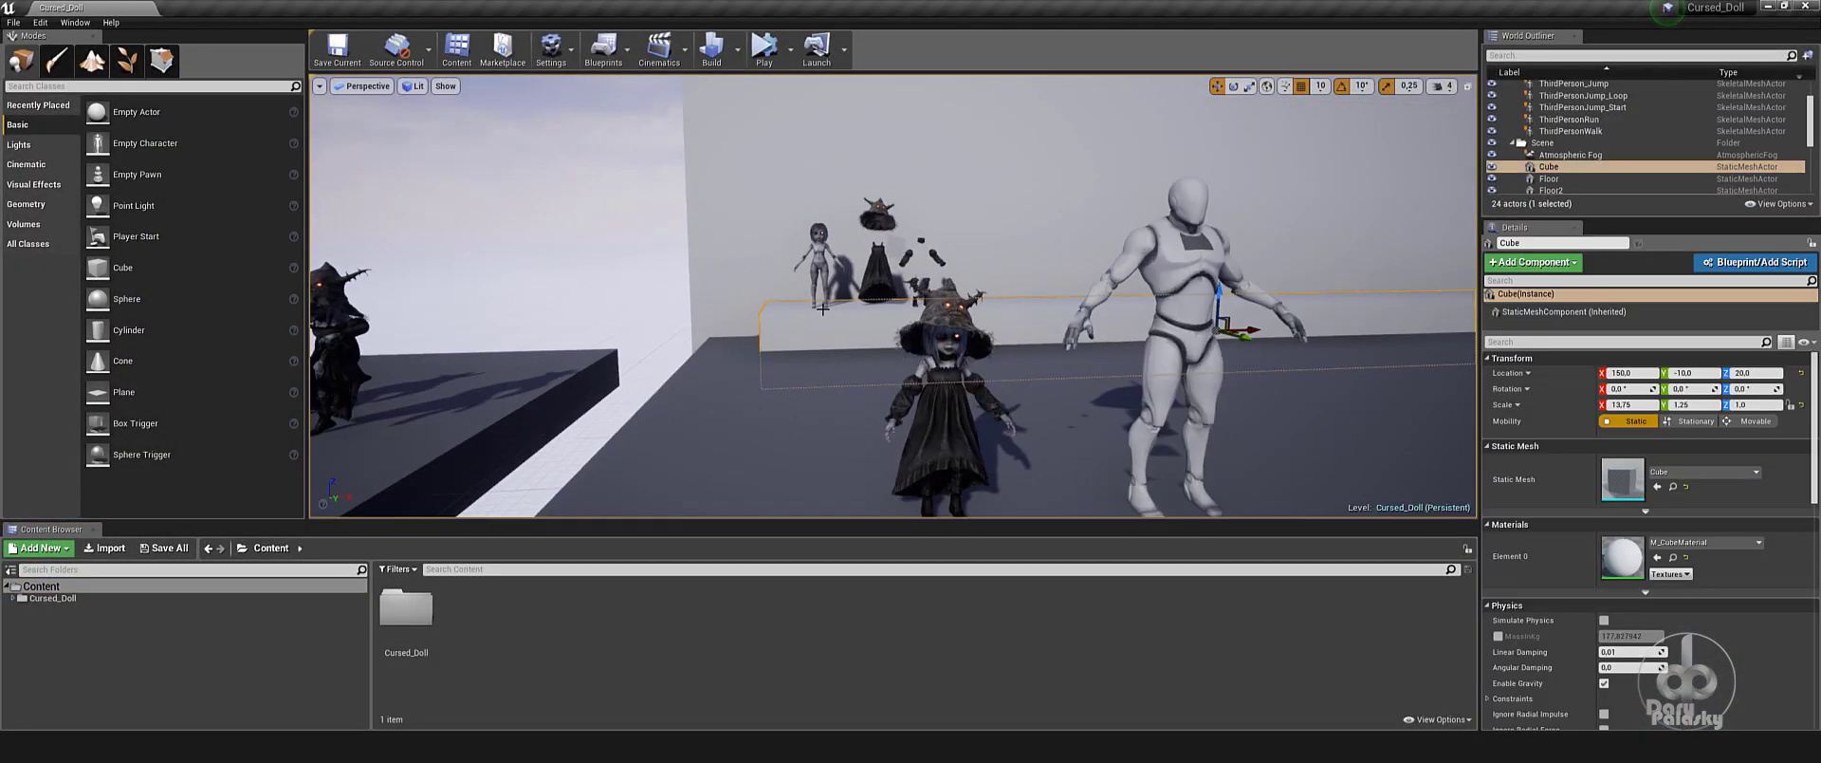
pyautogui.scroll(5, 951, 515)
pyautogui.moveTo(942, 522); pyautogui.dragTo(943, 584)
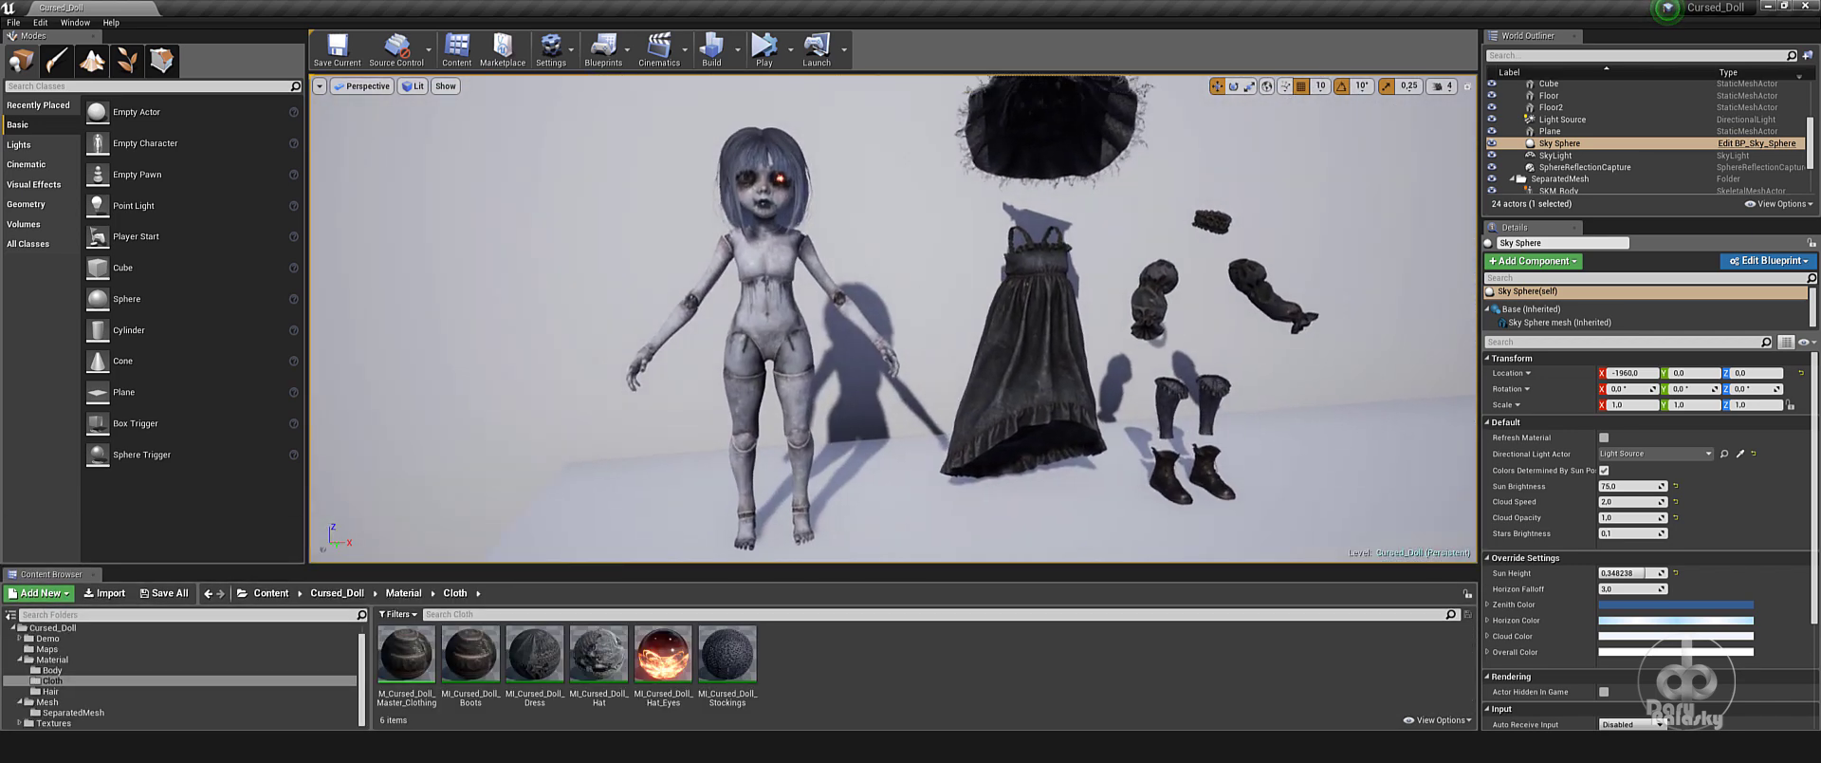
pyautogui.scroll(2, 894, 319)
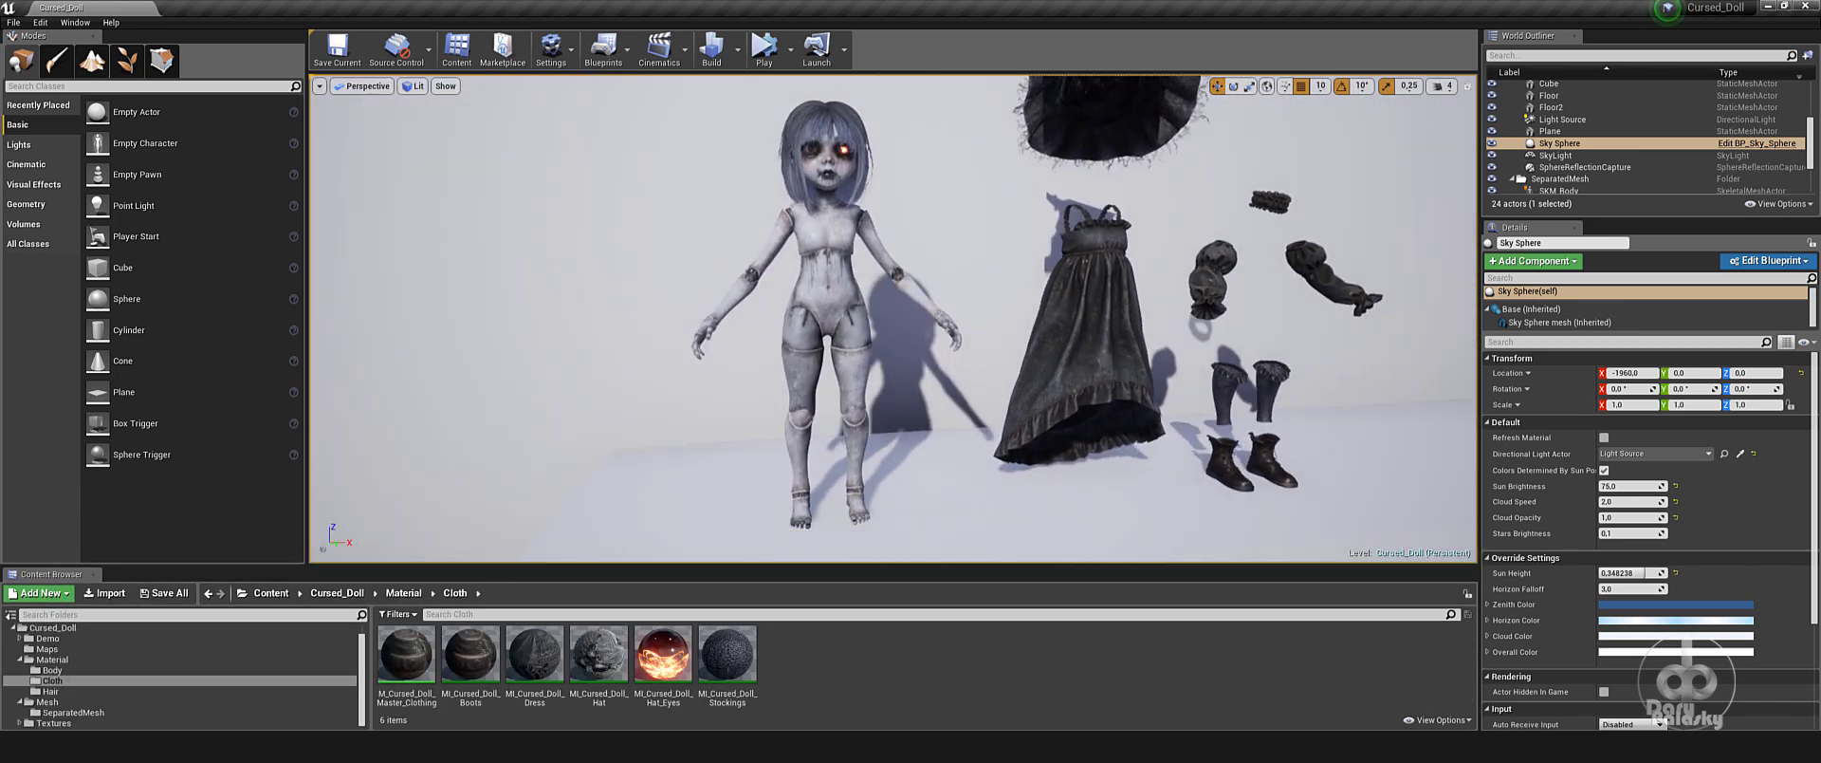
pyautogui.click(57, 659)
pyautogui.doubleClick(663, 654)
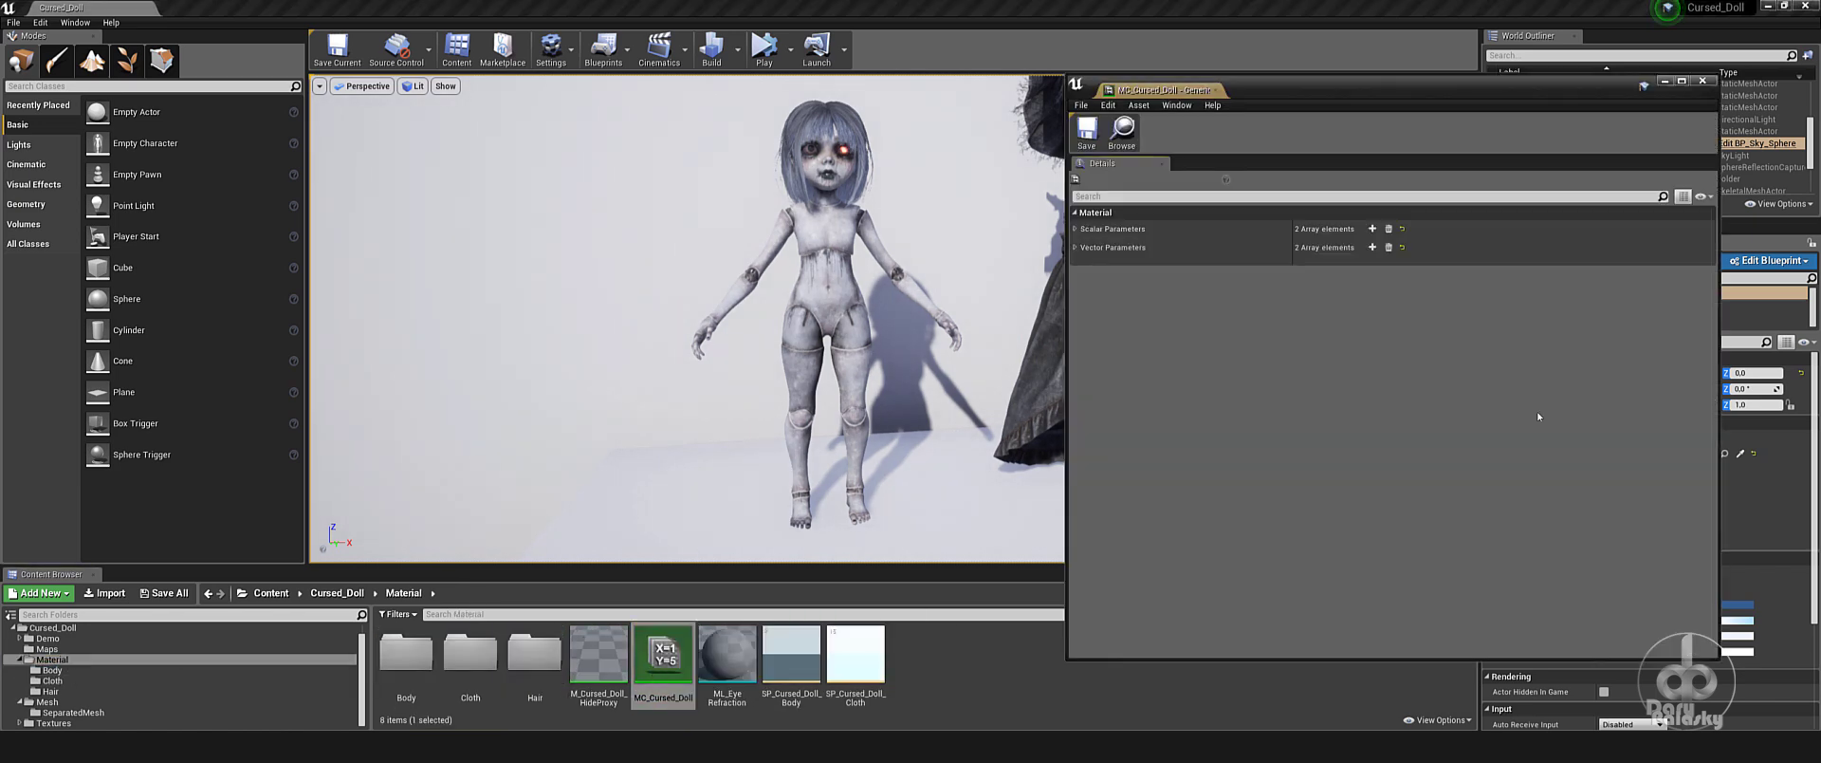
# Expand the scalar and vector parameter lists to show each parameter's settings
pyautogui.click(1075, 247)
pyautogui.click(1075, 229)
pyautogui.click(1081, 246)
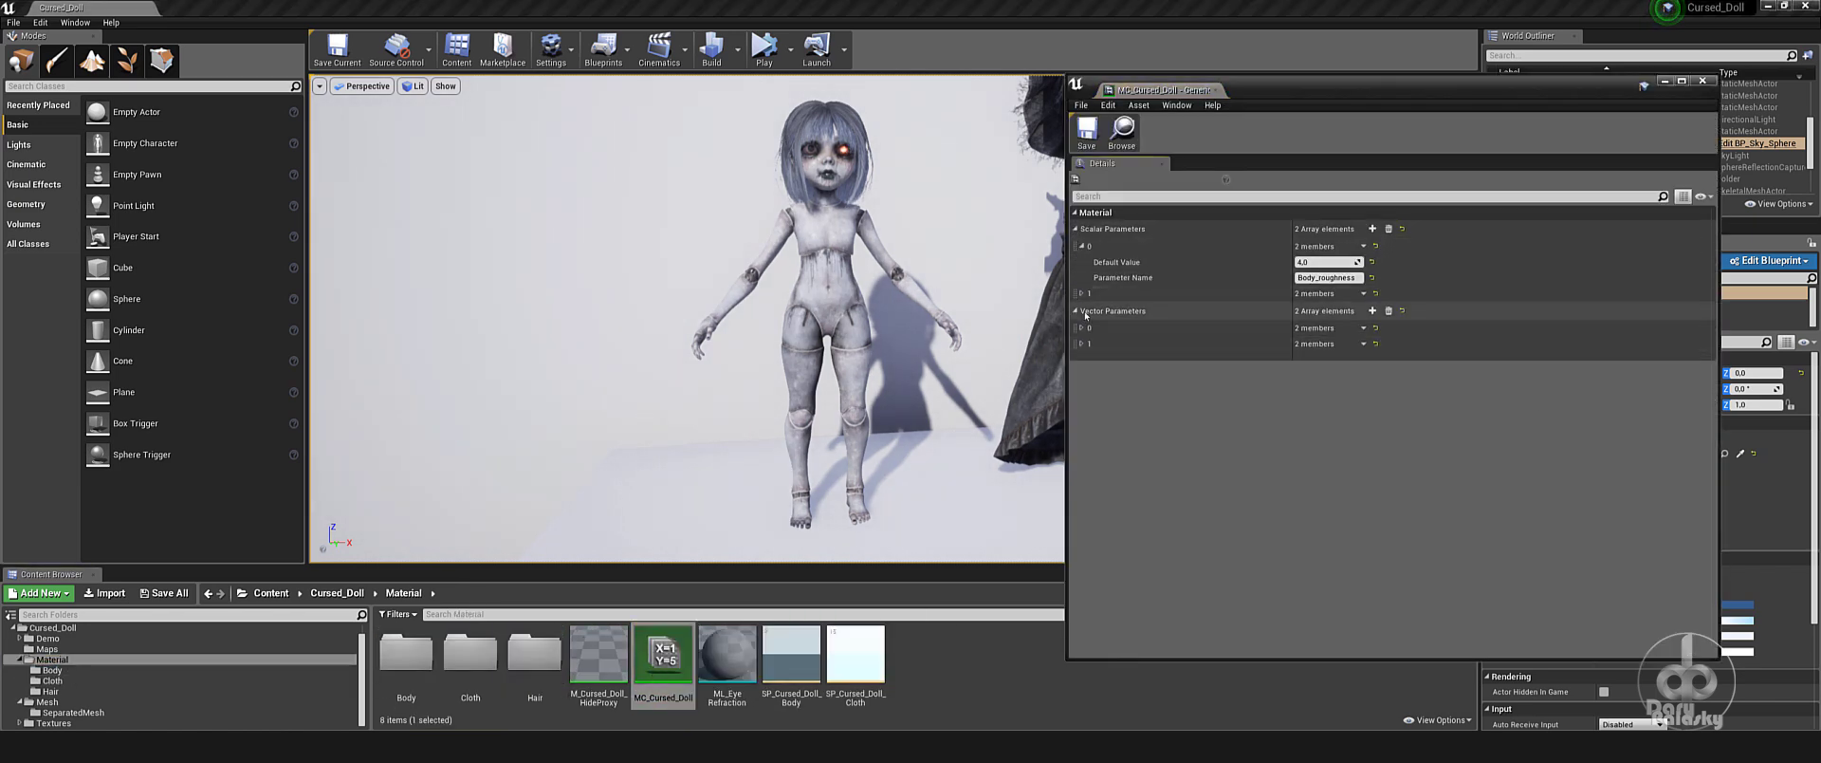
pyautogui.click(1081, 293)
pyautogui.click(1082, 359)
pyautogui.click(1081, 406)
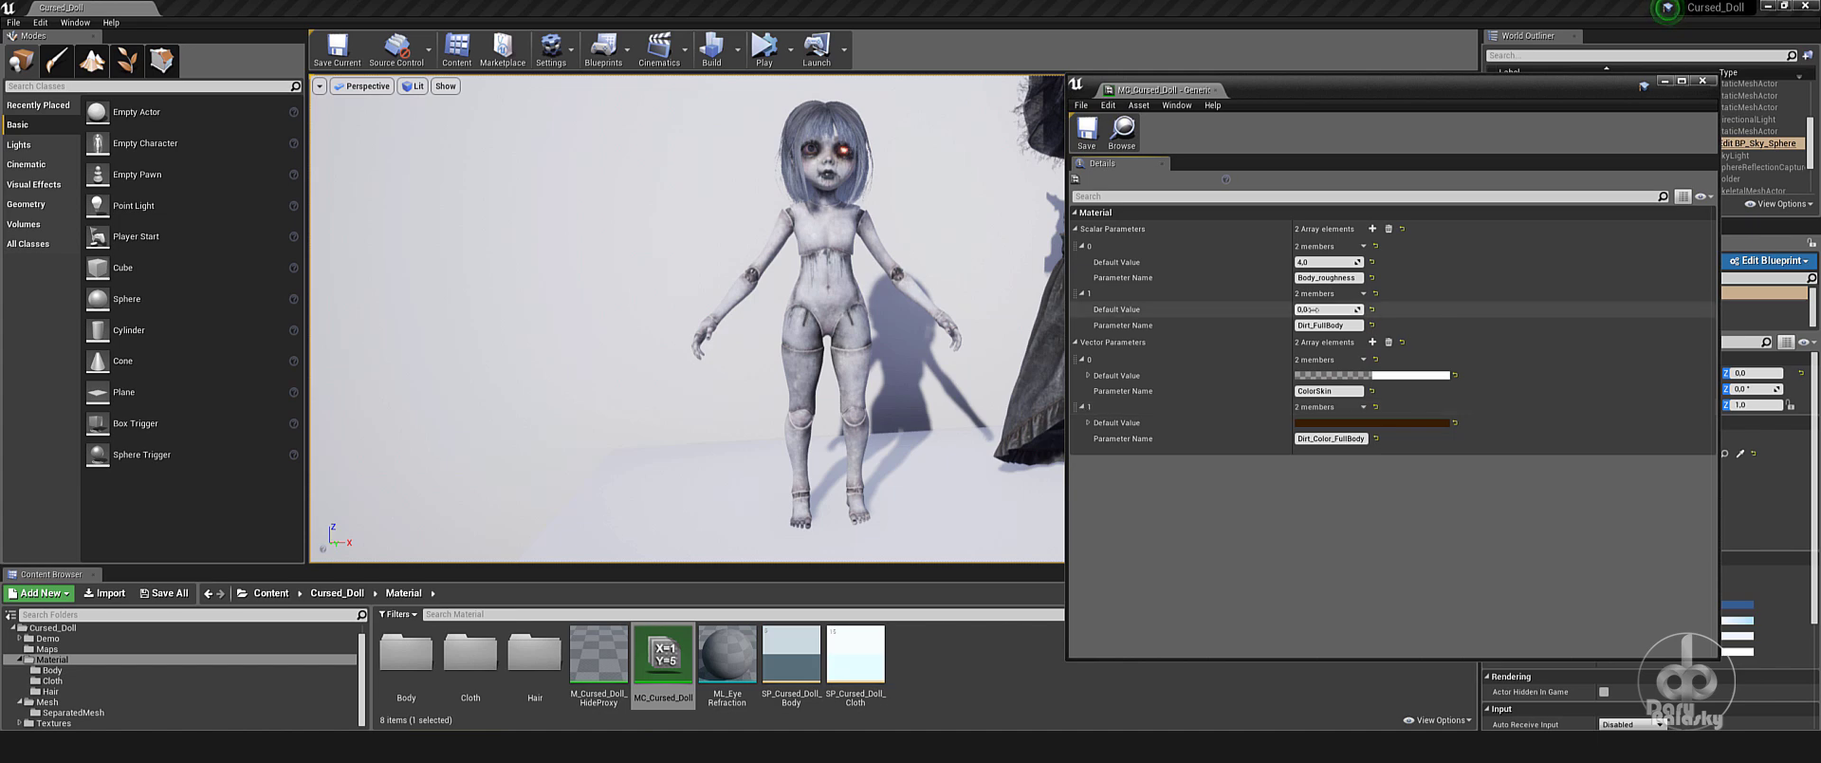
# Preview heavier Dirt_FullBody and a new dirt tint, then remove the dirt entirely
pyautogui.moveTo(1326, 309)
pyautogui.mouseDown()
pyautogui.moveTo(1366, 310)
pyautogui.moveTo(1309, 309)
pyautogui.mouseUp()
pyautogui.click(1371, 422)
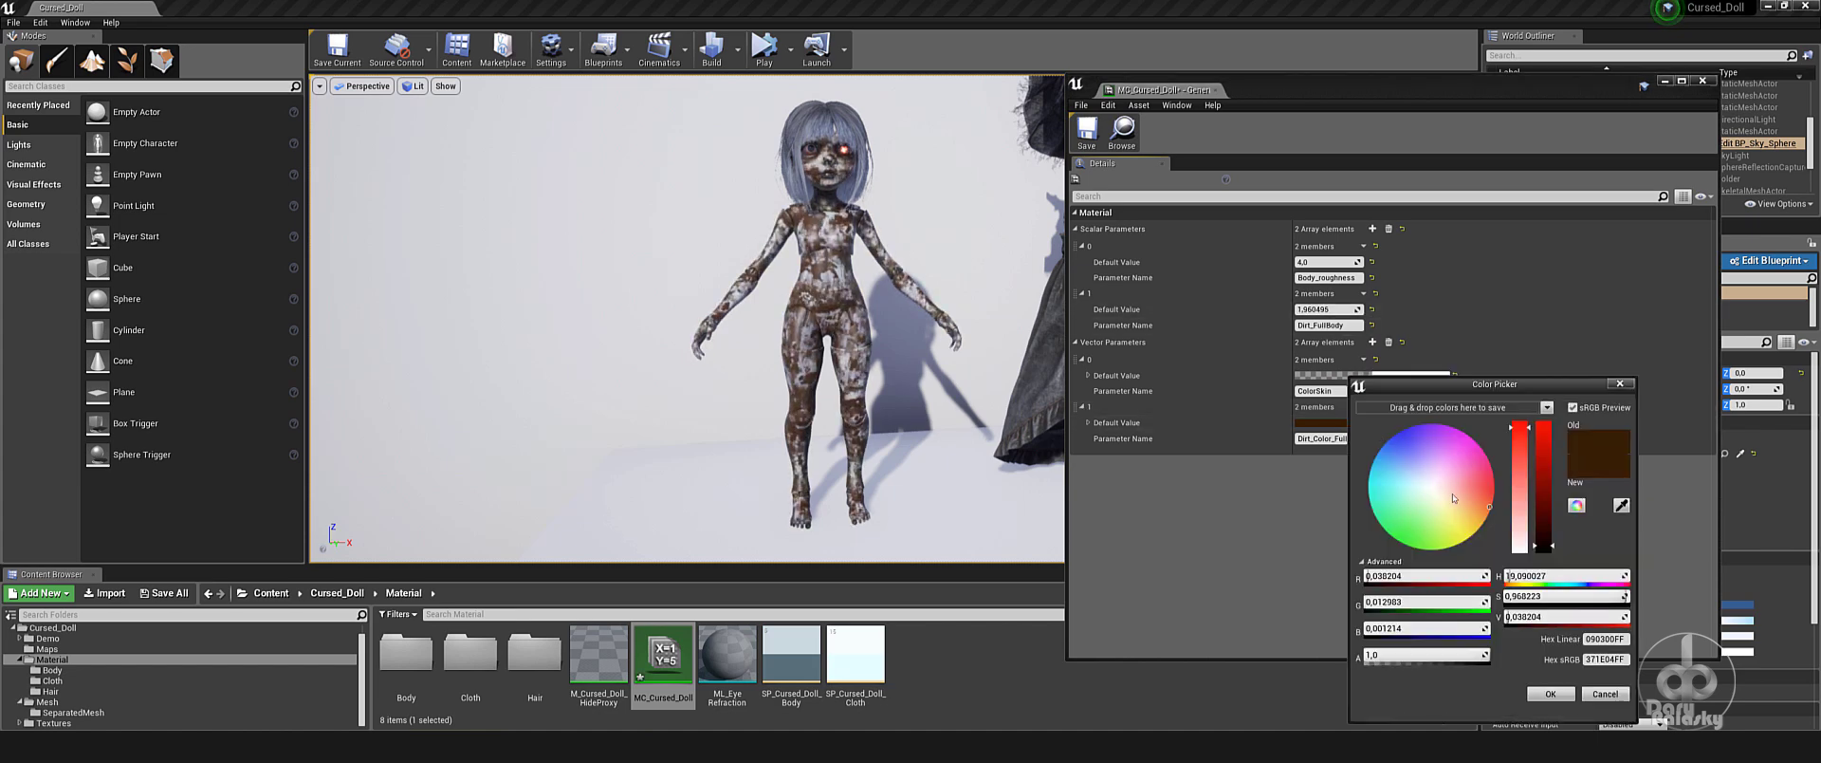
pyautogui.moveTo(1394, 455); pyautogui.dragTo(1370, 479)
pyautogui.click(1615, 702)
pyautogui.moveTo(1328, 309); pyautogui.dragTo(1299, 309)
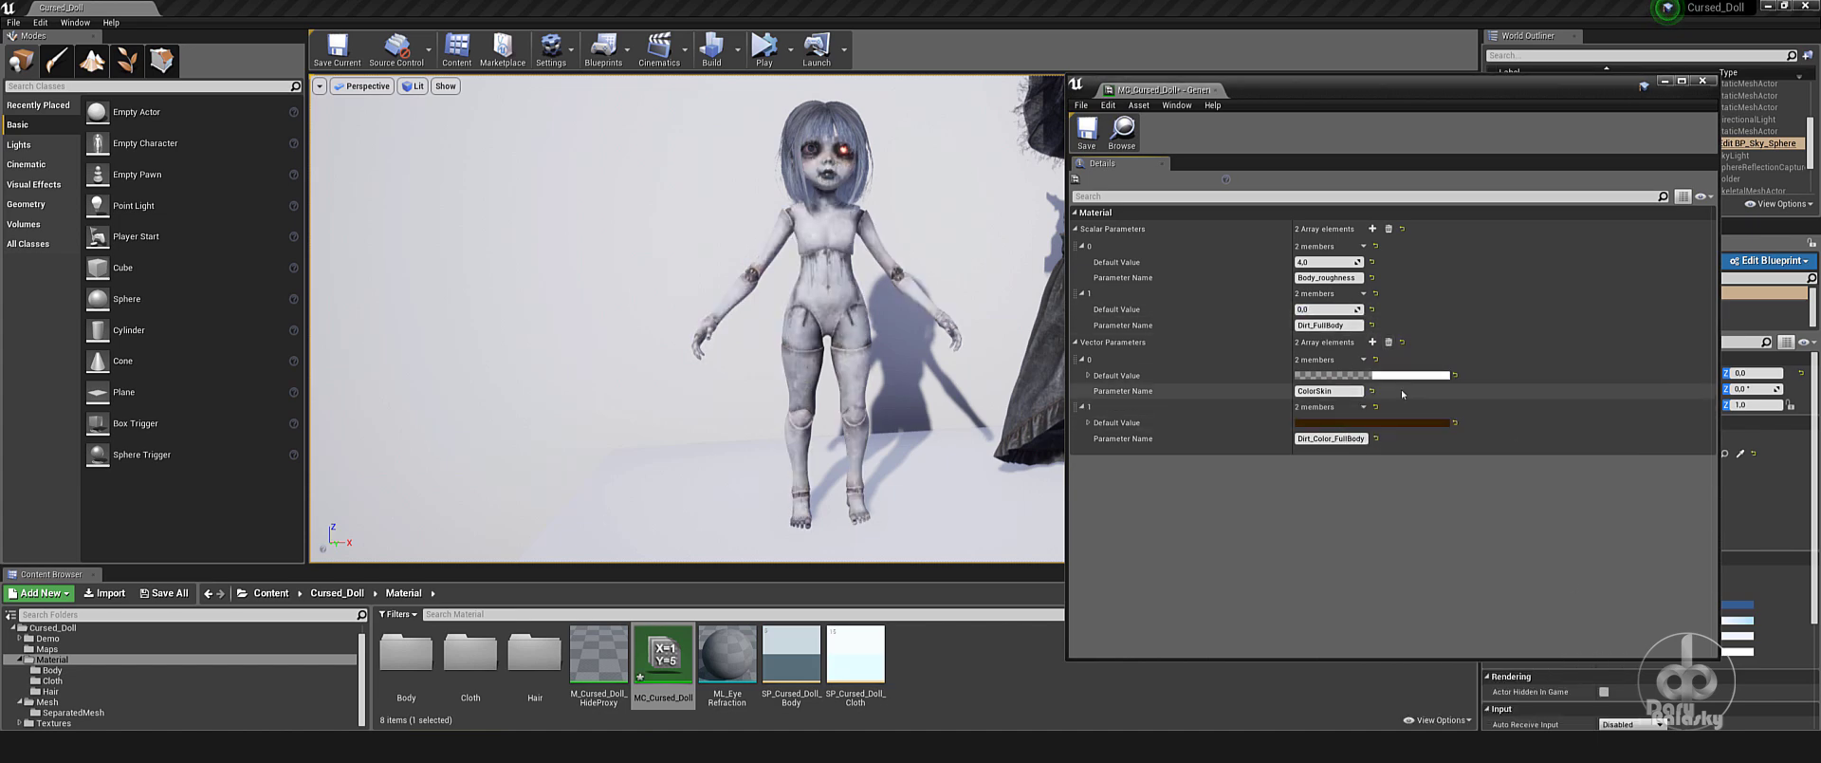
# Preview cyan and yellow ColorSkin tones and discard them, undo the roughness edit, and close the collection
pyautogui.click(1370, 374)
pyautogui.click(1442, 487)
pyautogui.moveTo(1445, 509); pyautogui.dragTo(1503, 531)
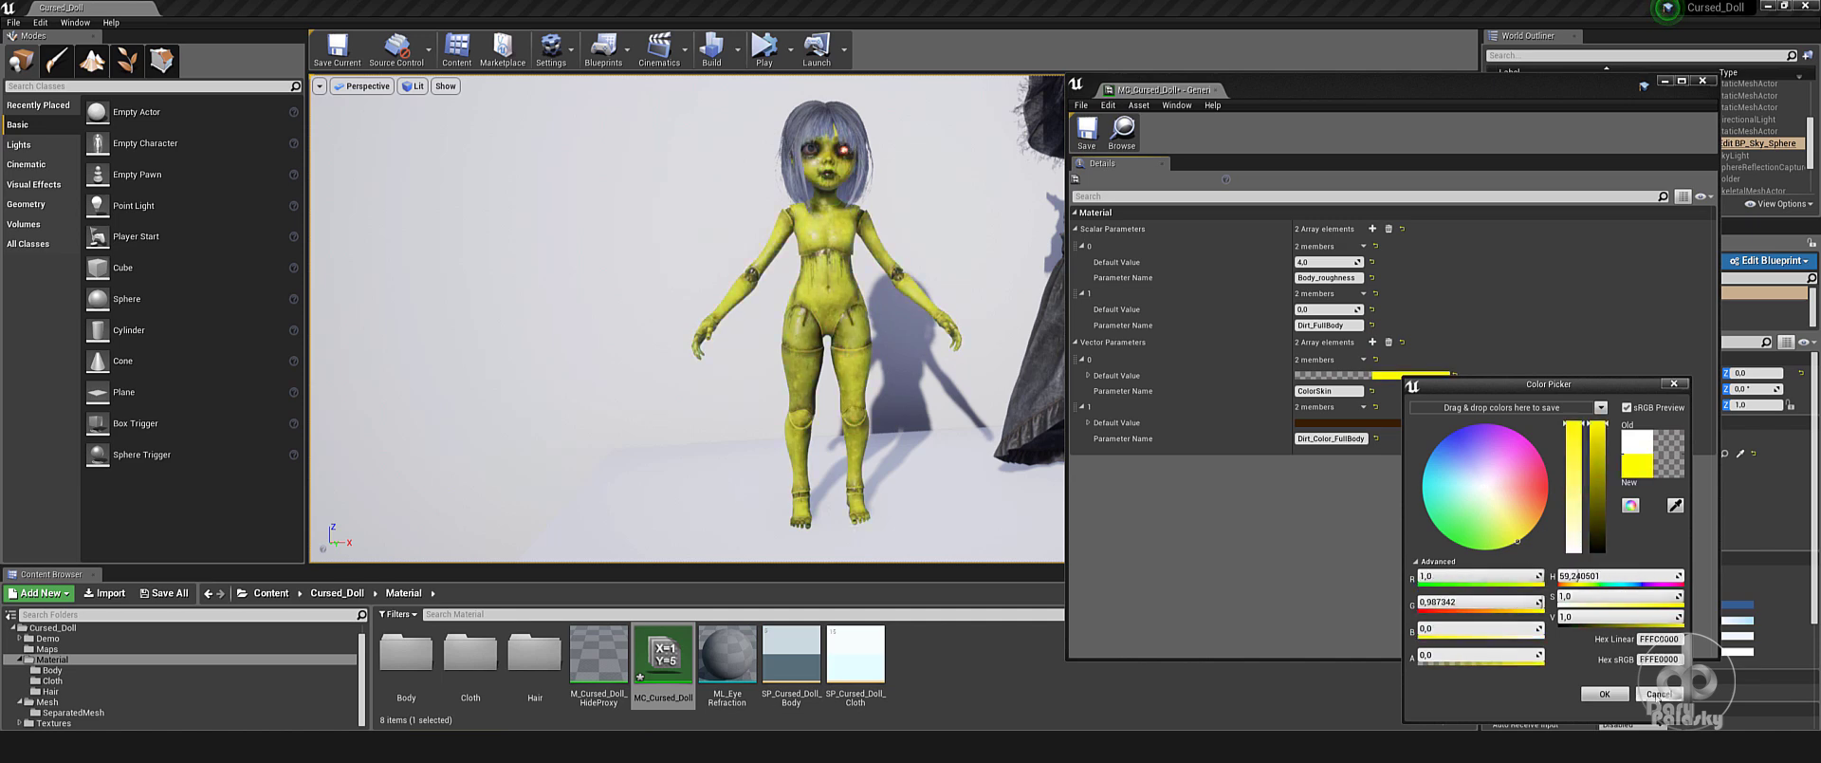
pyautogui.click(1659, 693)
pyautogui.moveTo(1326, 261); pyautogui.dragTo(1376, 261)
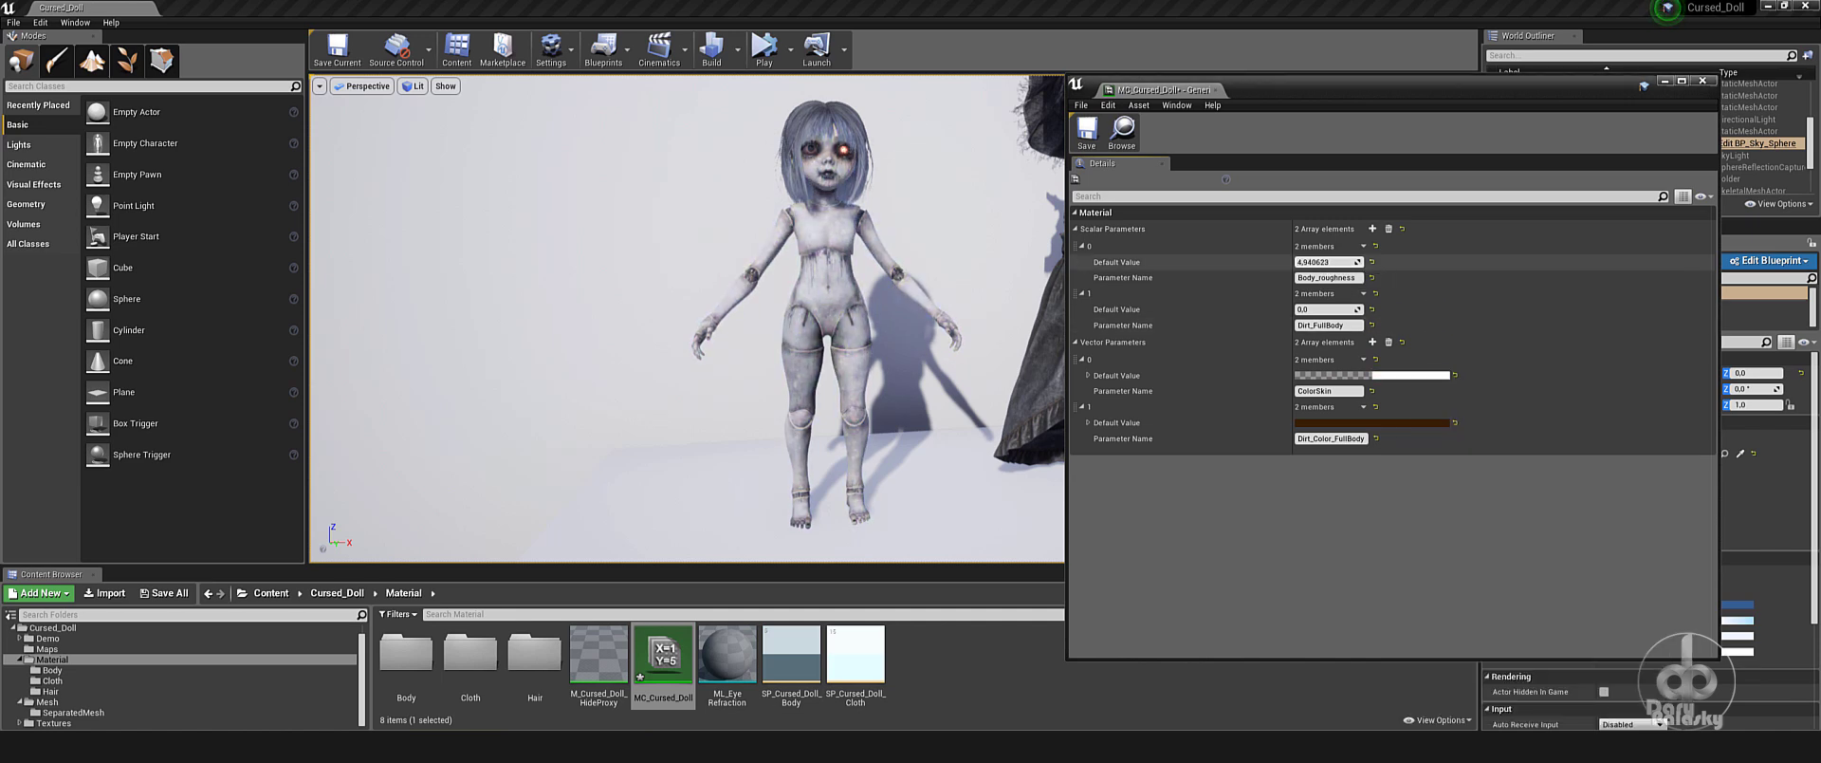
pyautogui.hotkey('ctrl', 'z')
pyautogui.click(1331, 258)
# Open MI_Cursed_Doll_Body, clear the back blood, and turn the doll to check her back
pyautogui.doubleClick(409, 668)
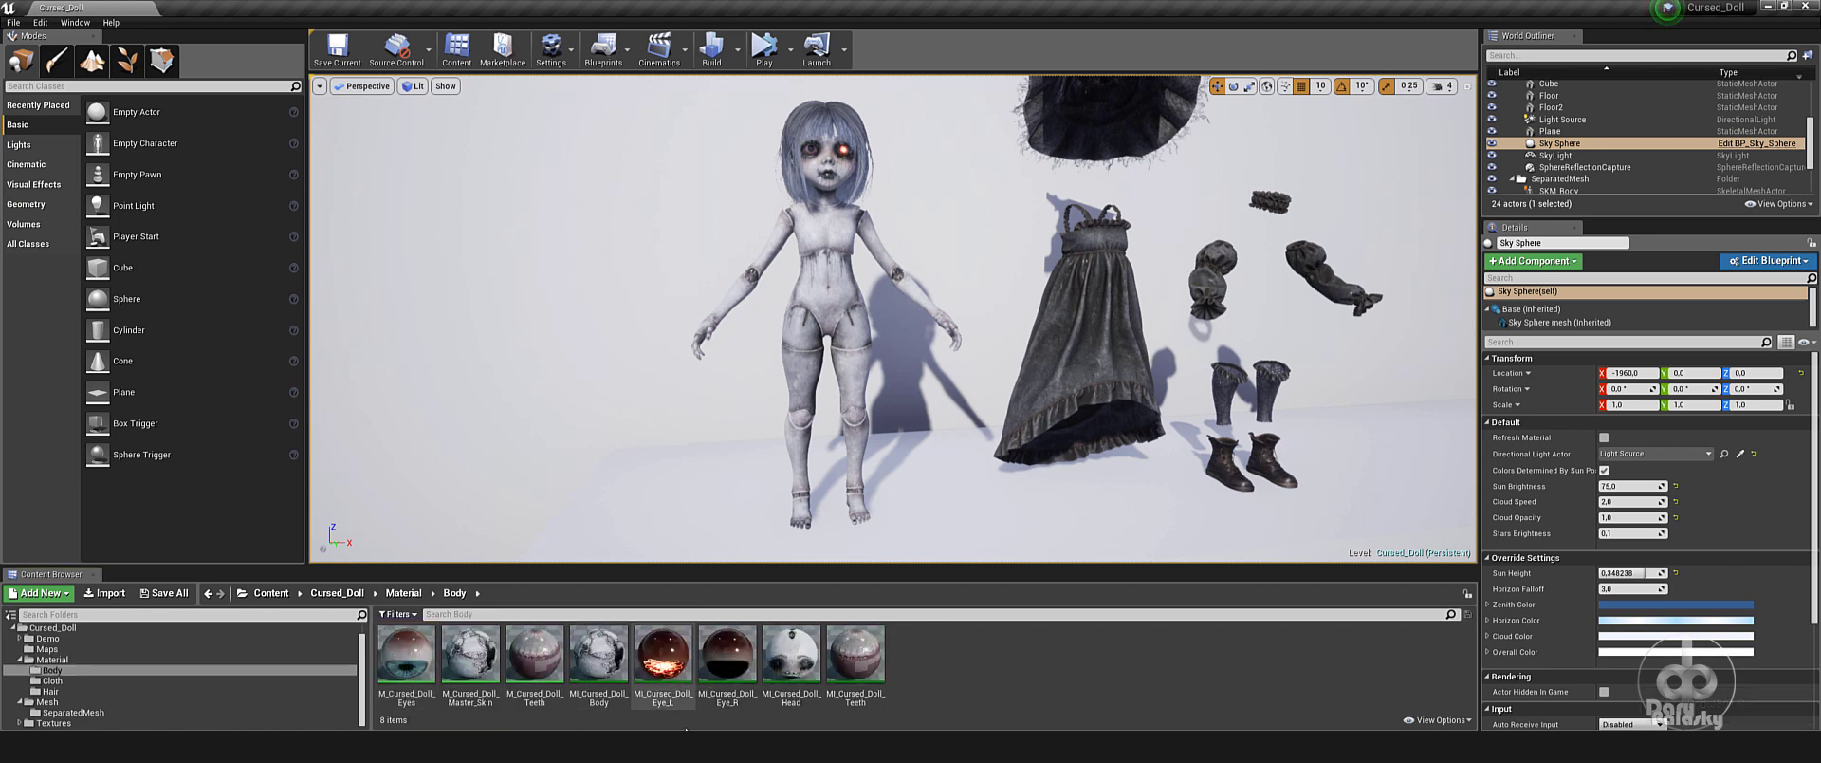
pyautogui.doubleClick(603, 662)
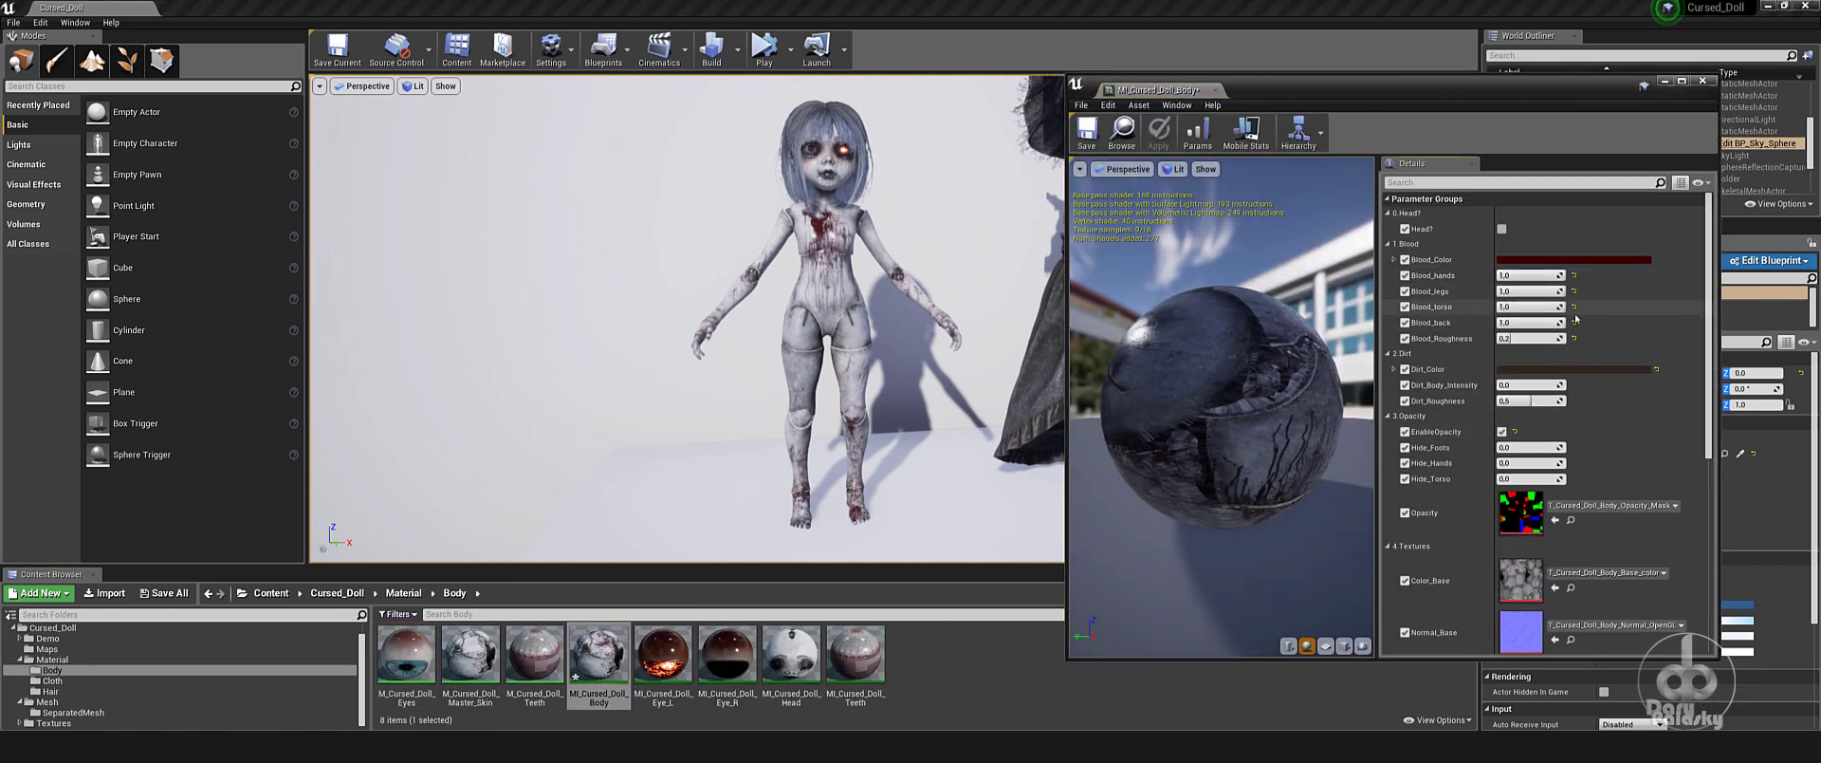
pyautogui.click(1573, 323)
pyautogui.click(1764, 190)
pyautogui.moveTo(1754, 389); pyautogui.dragTo(1612, 389)
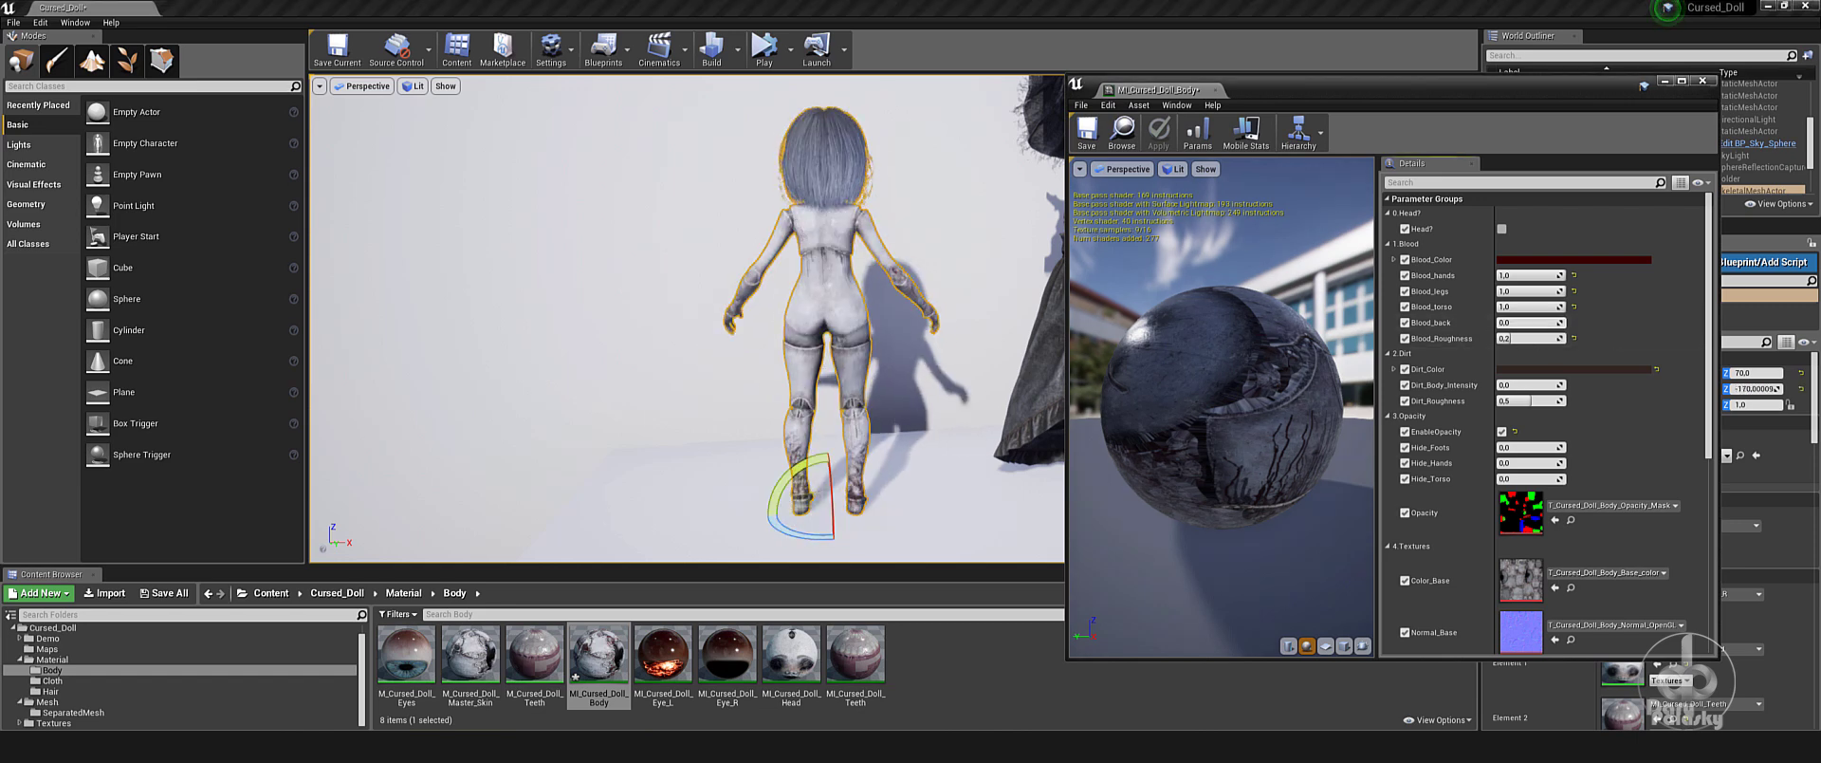
pyautogui.hotkey('ctrl', 'z')
# Reset the torso, legs and hands Blood values to remove all blood
pyautogui.click(1573, 322)
pyautogui.click(1573, 306)
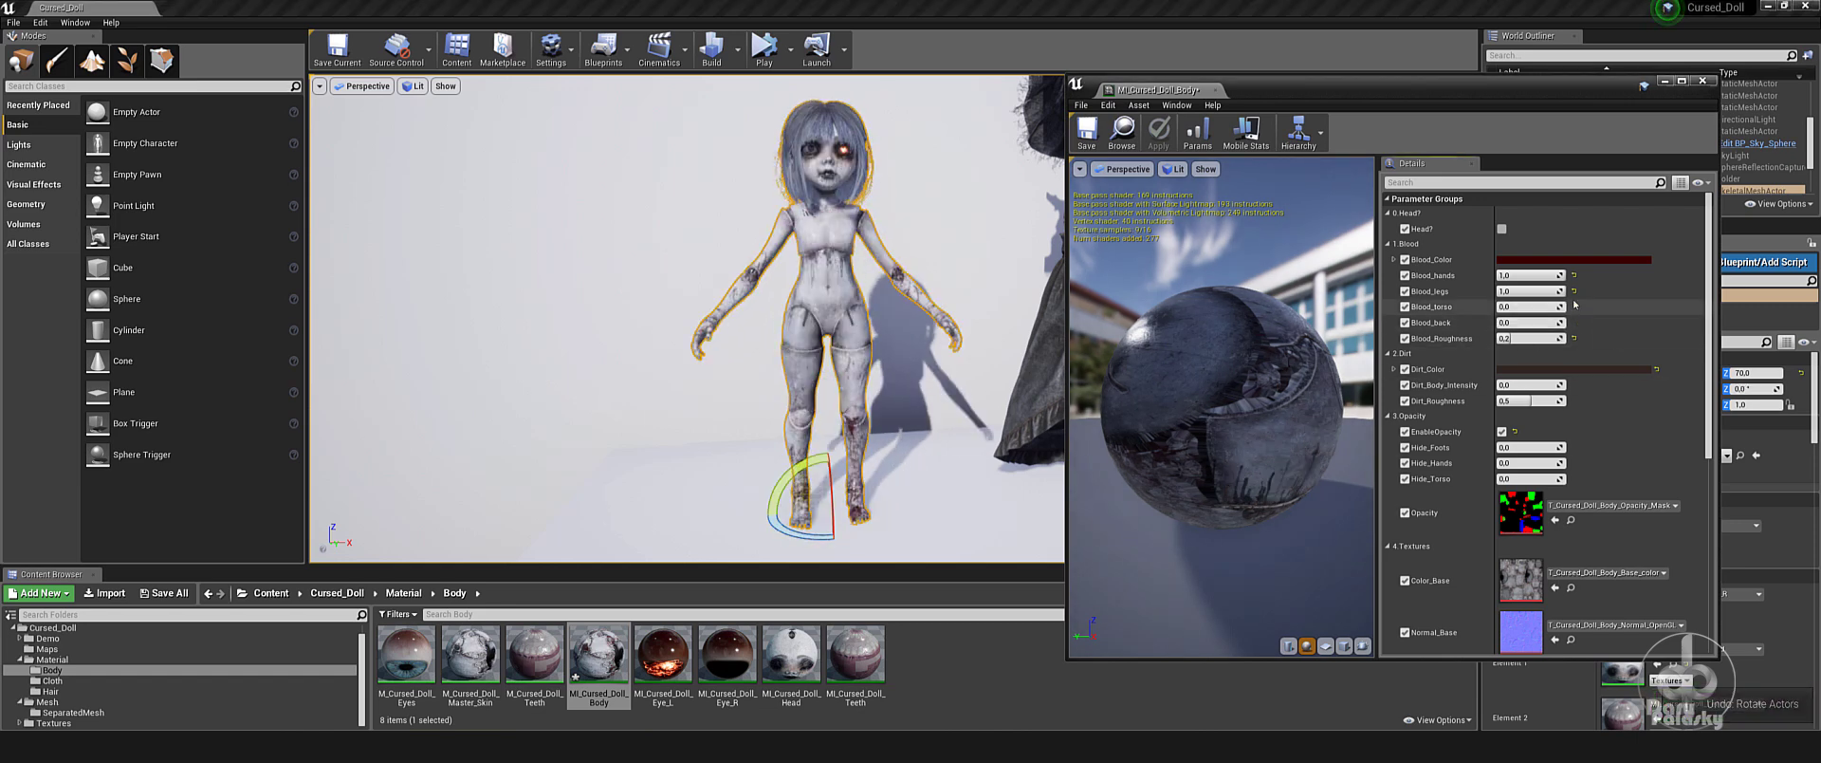
pyautogui.click(1574, 291)
# Test heavy body dirt and a yellowish dirt colour, then reset Dirt_Body_Intensity to zero
pyautogui.moveTo(1519, 384); pyautogui.dragTo(1556, 384)
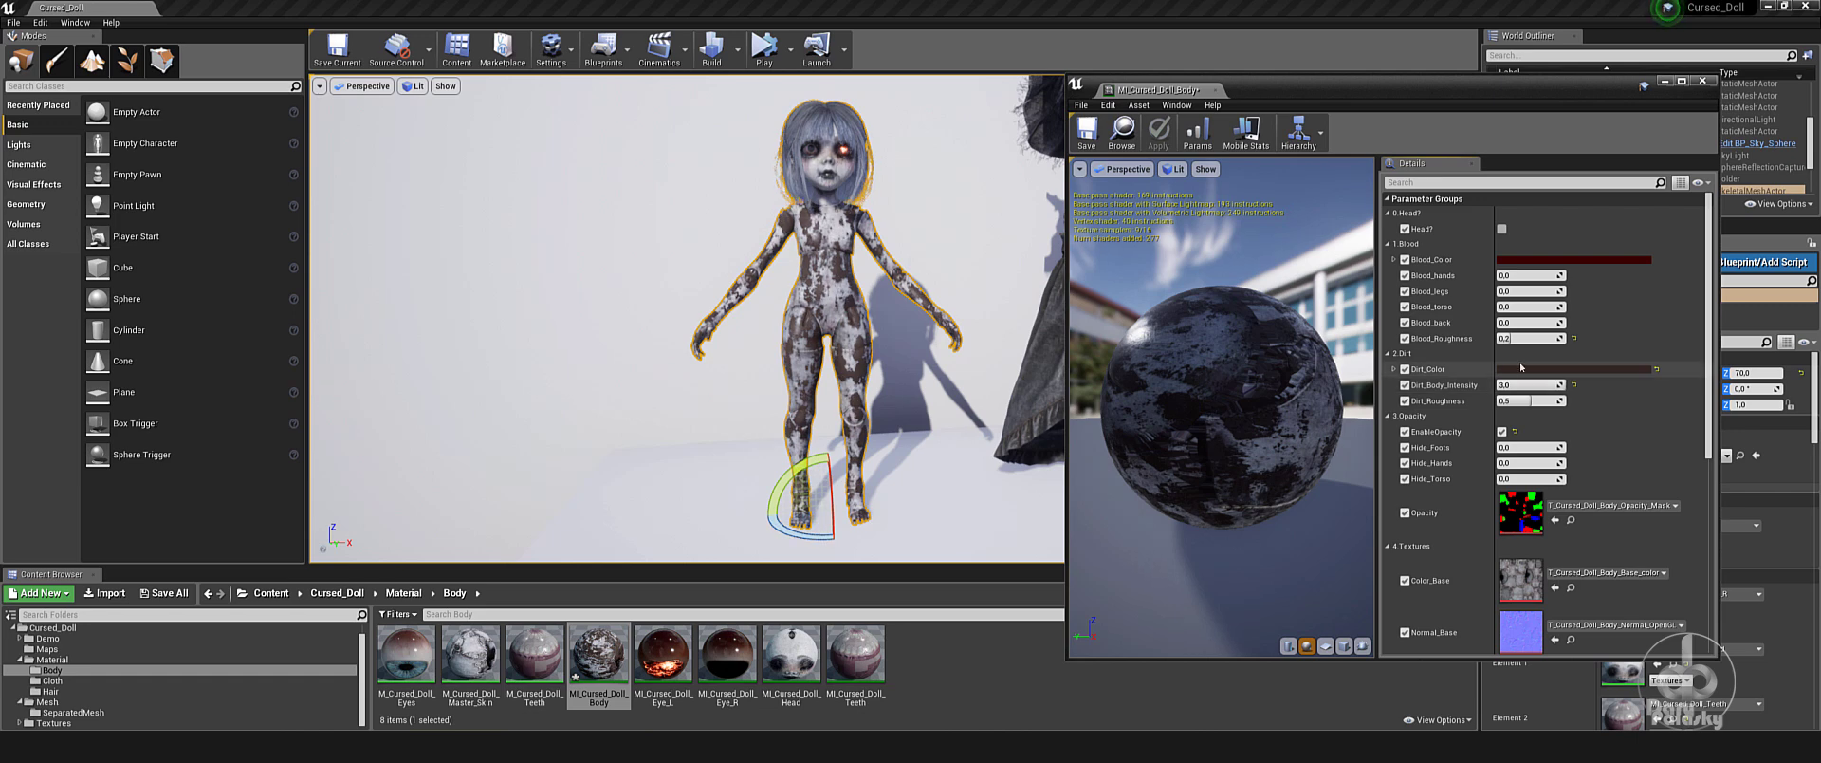
pyautogui.click(1574, 369)
pyautogui.click(1641, 536)
pyautogui.click(1779, 688)
pyautogui.click(1573, 385)
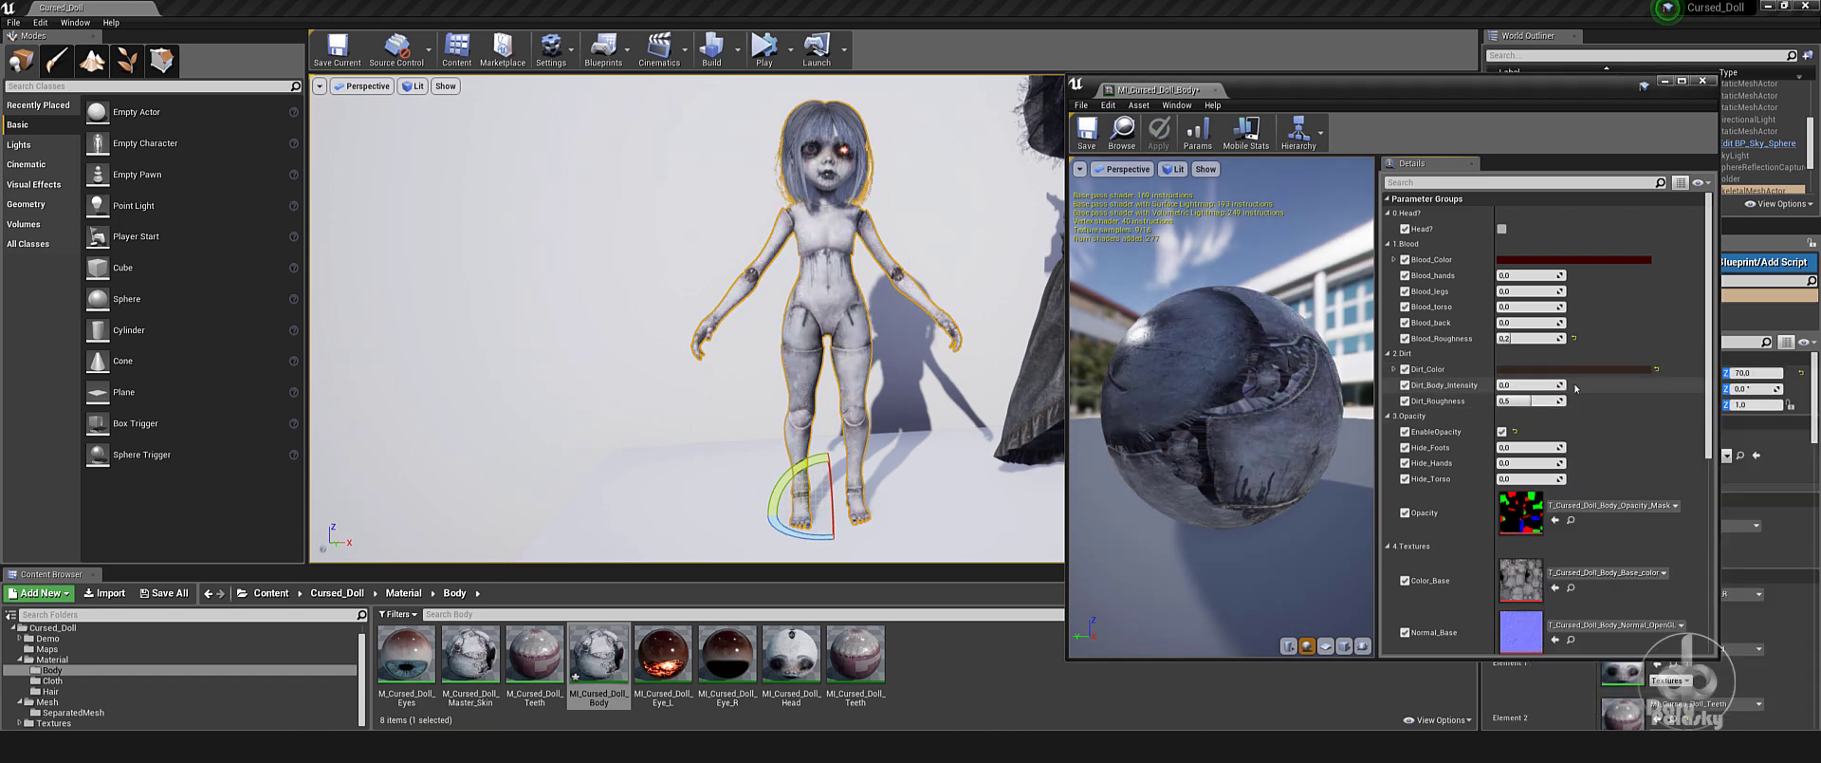
# Preview hiding the feet and hands, reset the Hide values, and open MI_Cursed_Doll_Head
pyautogui.moveTo(1517, 447)
pyautogui.mouseDown()
pyautogui.moveTo(1555, 446)
pyautogui.moveTo(1595, 488)
pyautogui.mouseUp()
pyautogui.click(1574, 463)
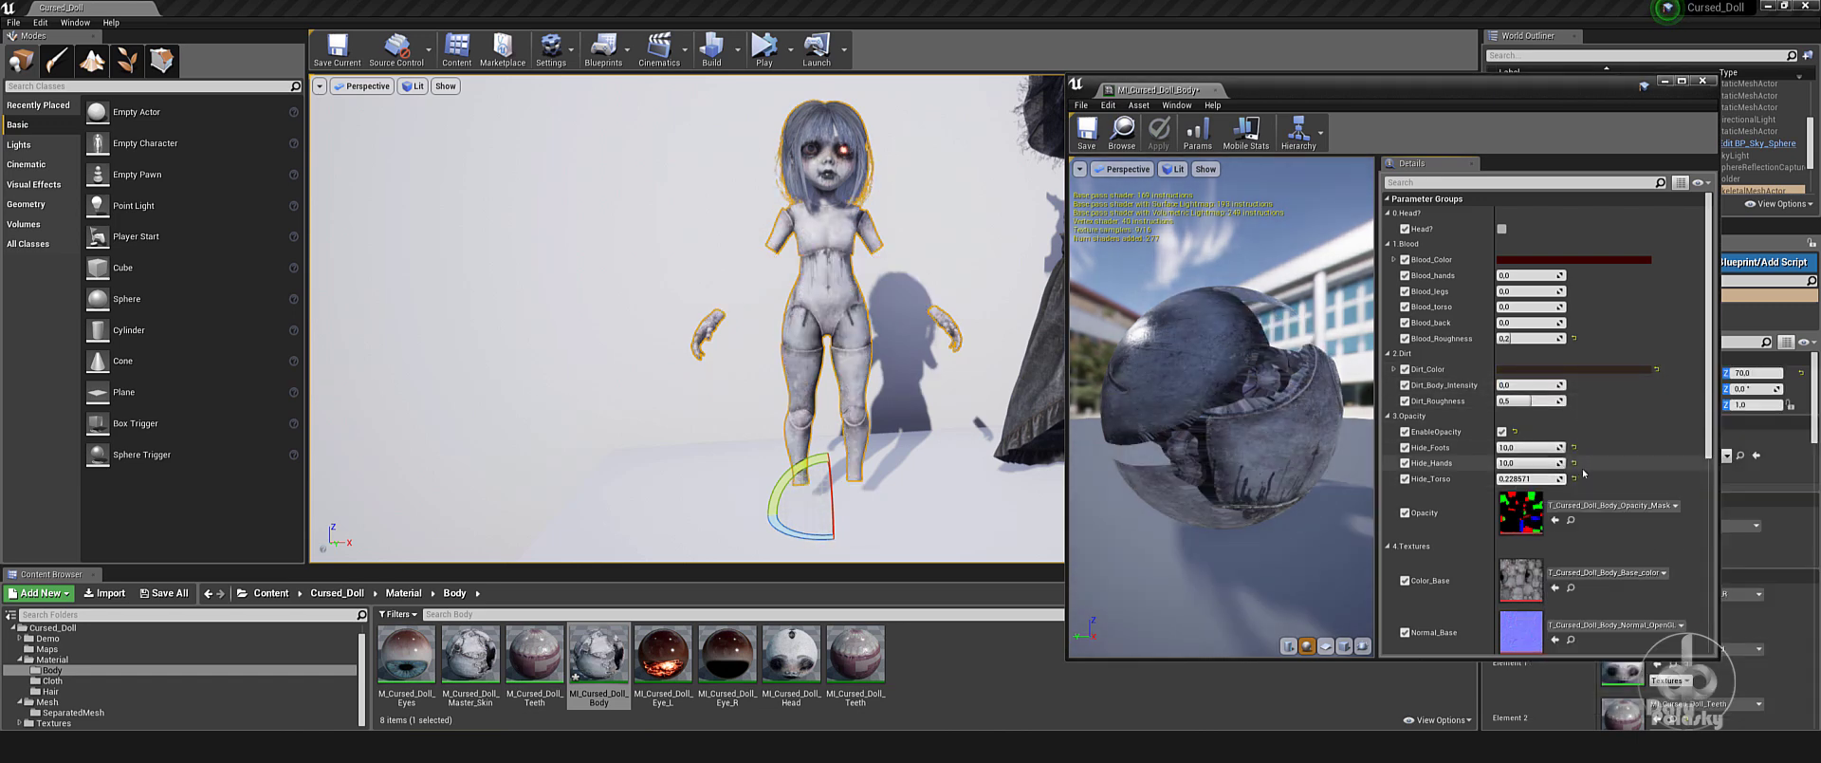
pyautogui.click(1573, 446)
pyautogui.click(1573, 478)
pyautogui.click(948, 531)
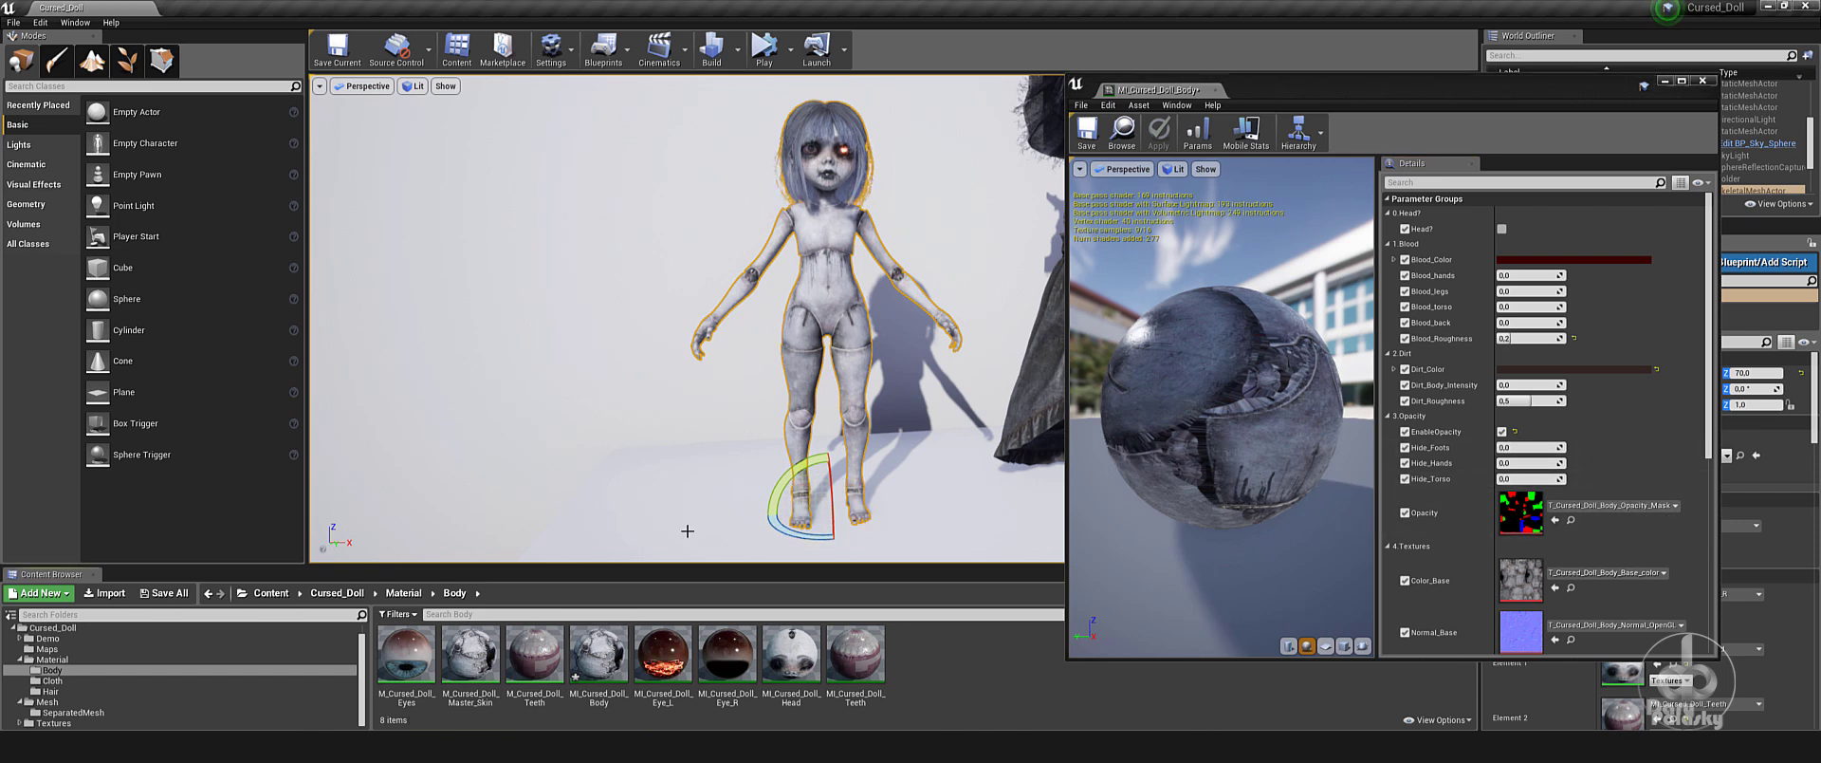
pyautogui.doubleClick(781, 656)
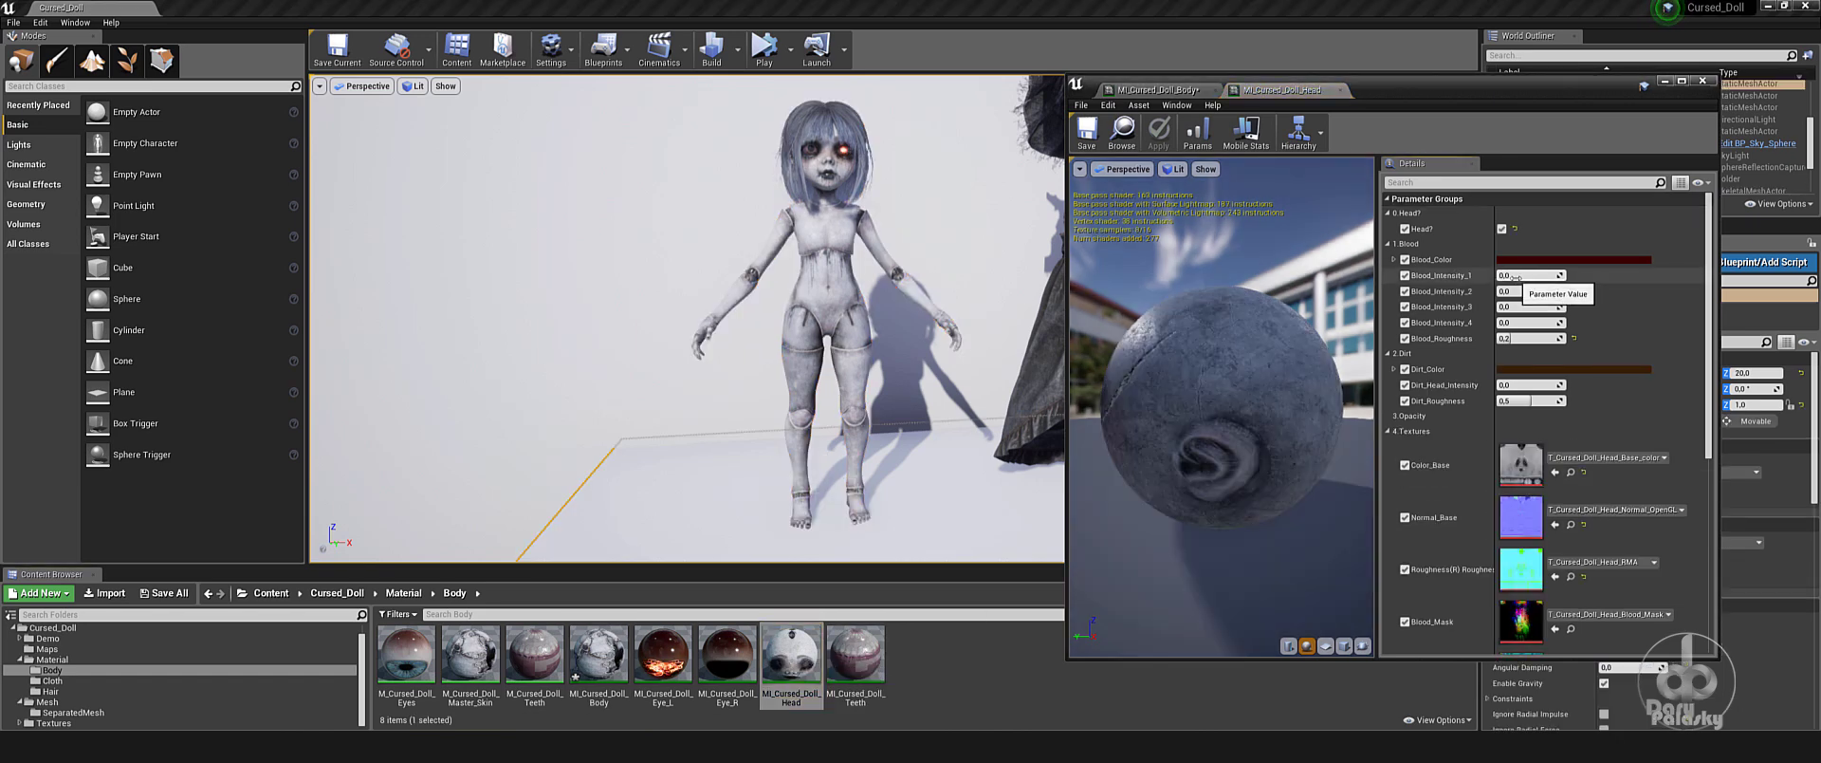
# Set the head instance's Blood_Intensity_1 to 1
pyautogui.scroll(3, 687, 318)
pyautogui.scroll(3, 686, 318)
pyautogui.scroll(3, 686, 318)
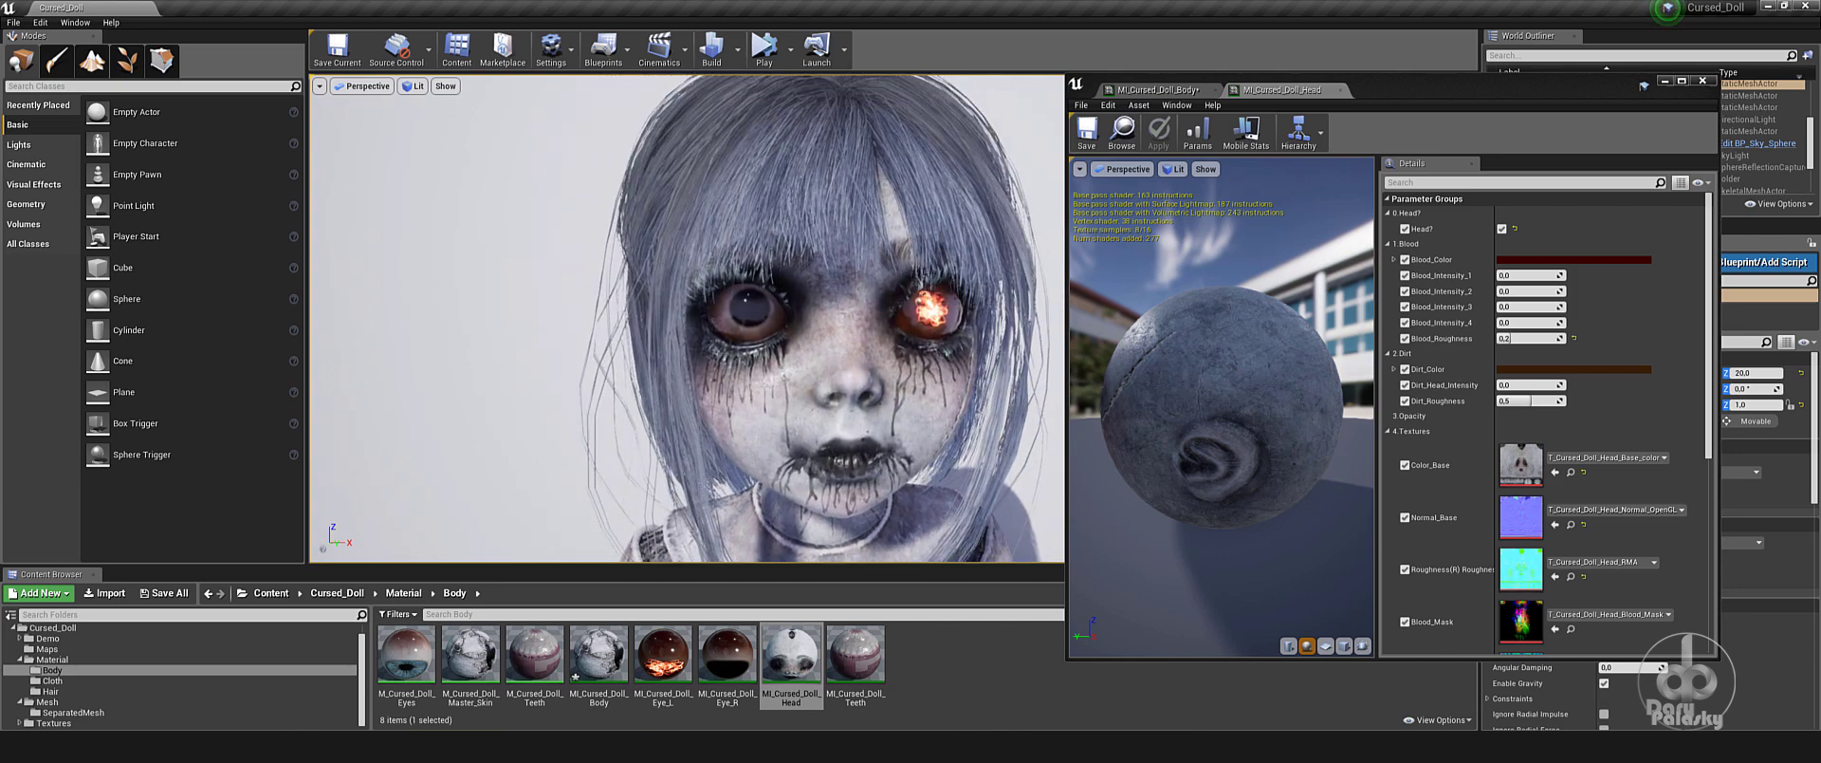
pyautogui.rightClick(760, 162)
pyautogui.click(1529, 275)
pyautogui.write('17')
pyautogui.press('Return')
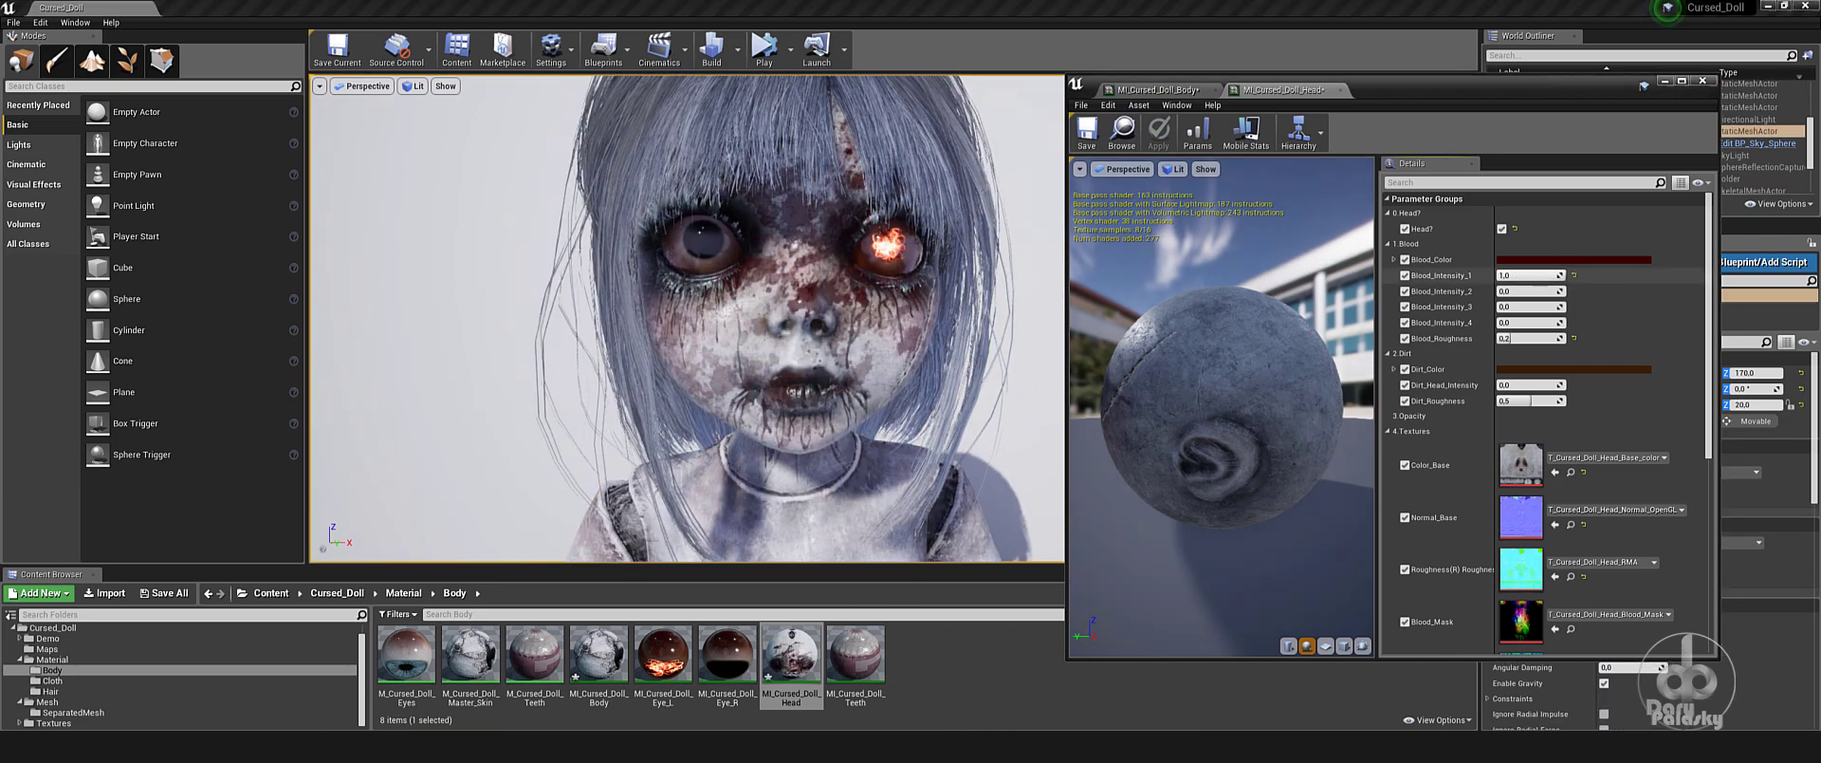
# Clear the face blood, make the face dirtier, then toggle EmissMask in MI_Cursed_Doll_Eye_L
pyautogui.moveTo(1529, 275)
pyautogui.mouseDown()
pyautogui.moveTo(1508, 275)
pyautogui.moveTo(1541, 304)
pyautogui.moveTo(1502, 323)
pyautogui.mouseUp()
pyautogui.moveTo(1508, 385); pyautogui.dragTo(1489, 385)
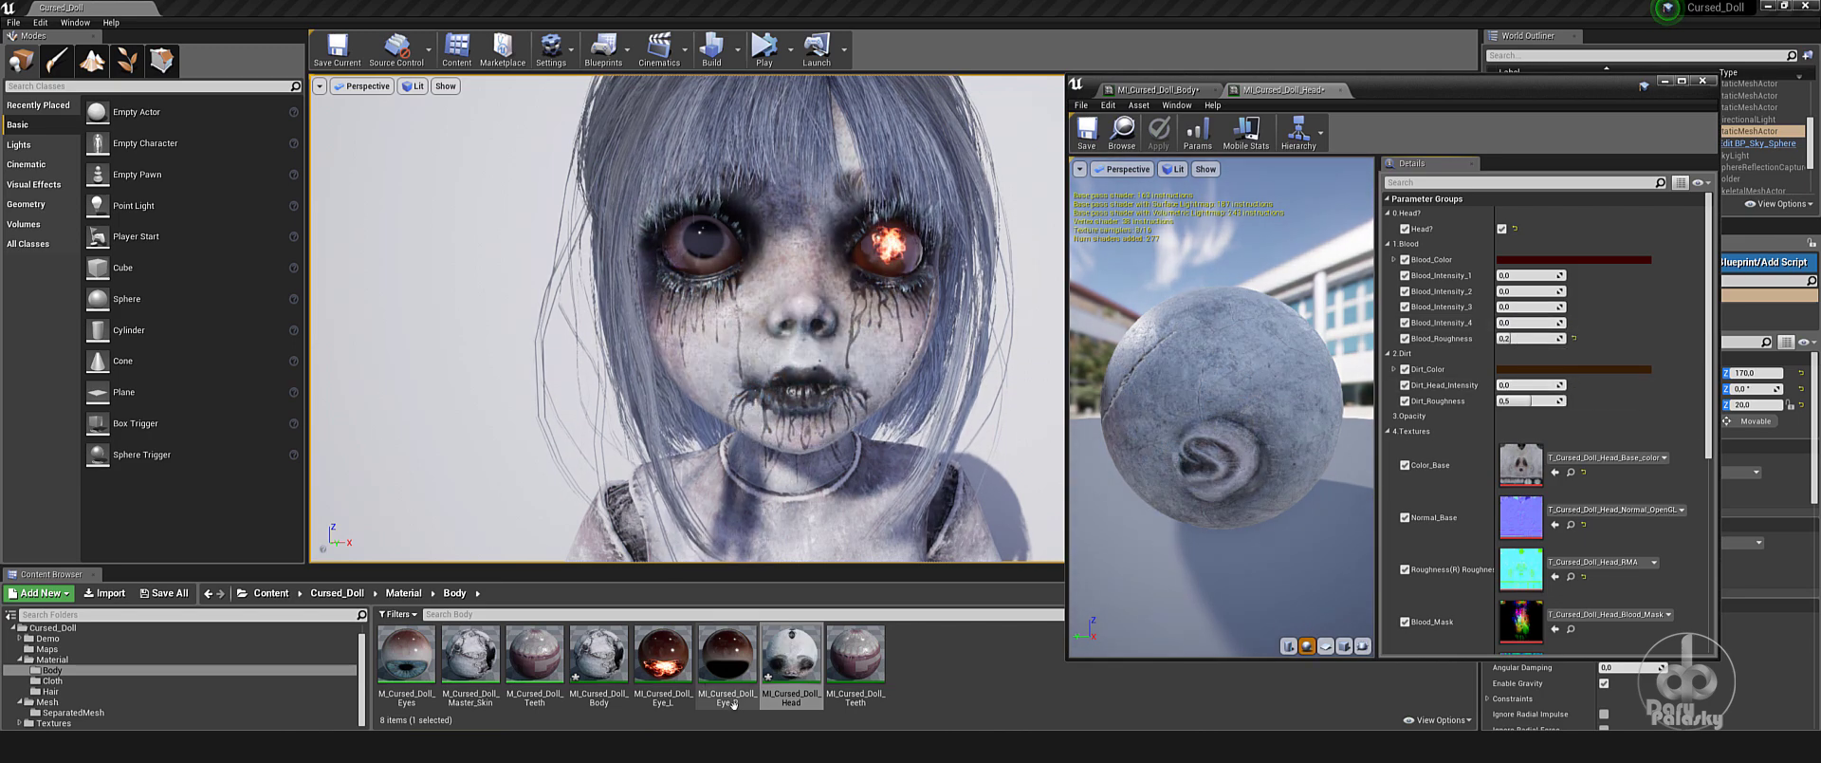
pyautogui.doubleClick(662, 659)
pyautogui.click(1502, 306)
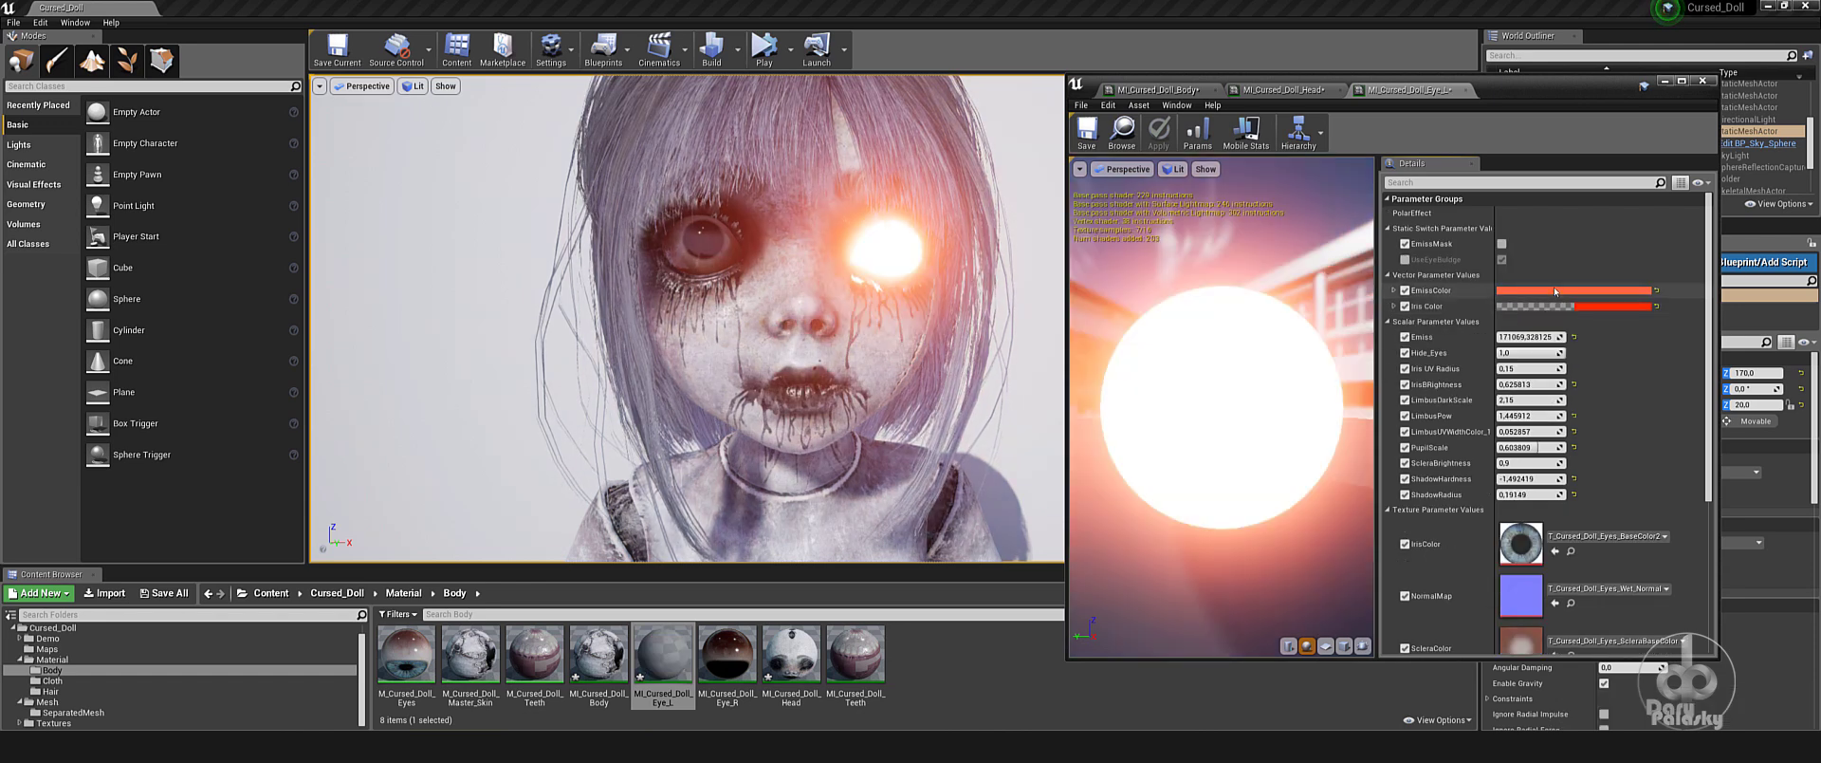
# Preview a blue EmissColor on the left eye and cancel it, keeping the orange glow
pyautogui.click(1501, 244)
pyautogui.click(1565, 353)
pyautogui.click(1316, 422)
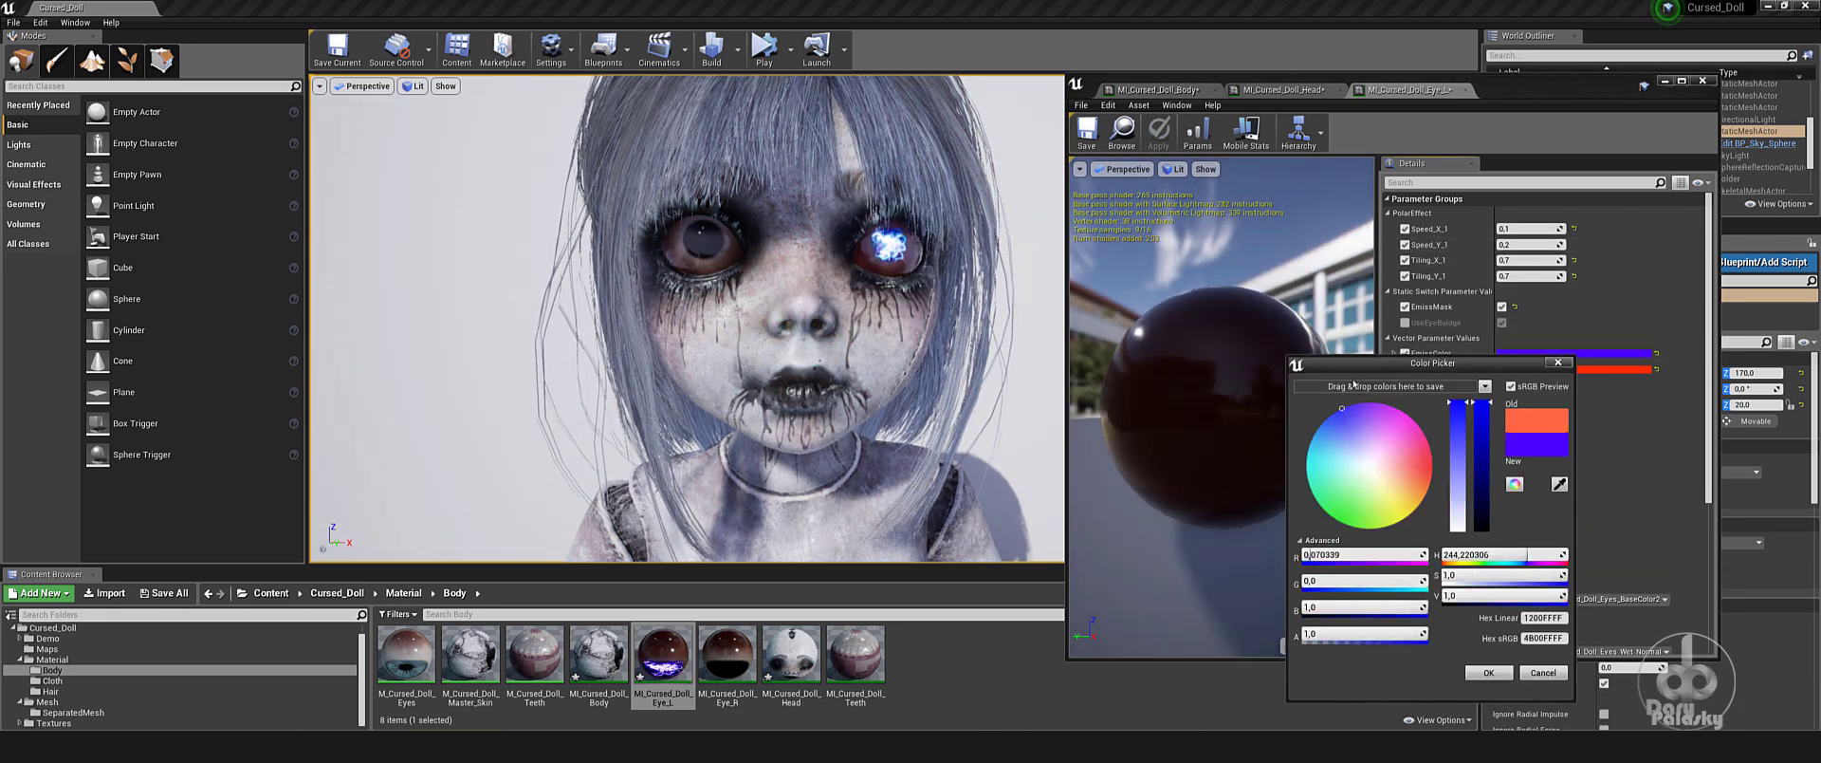
pyautogui.click(1543, 672)
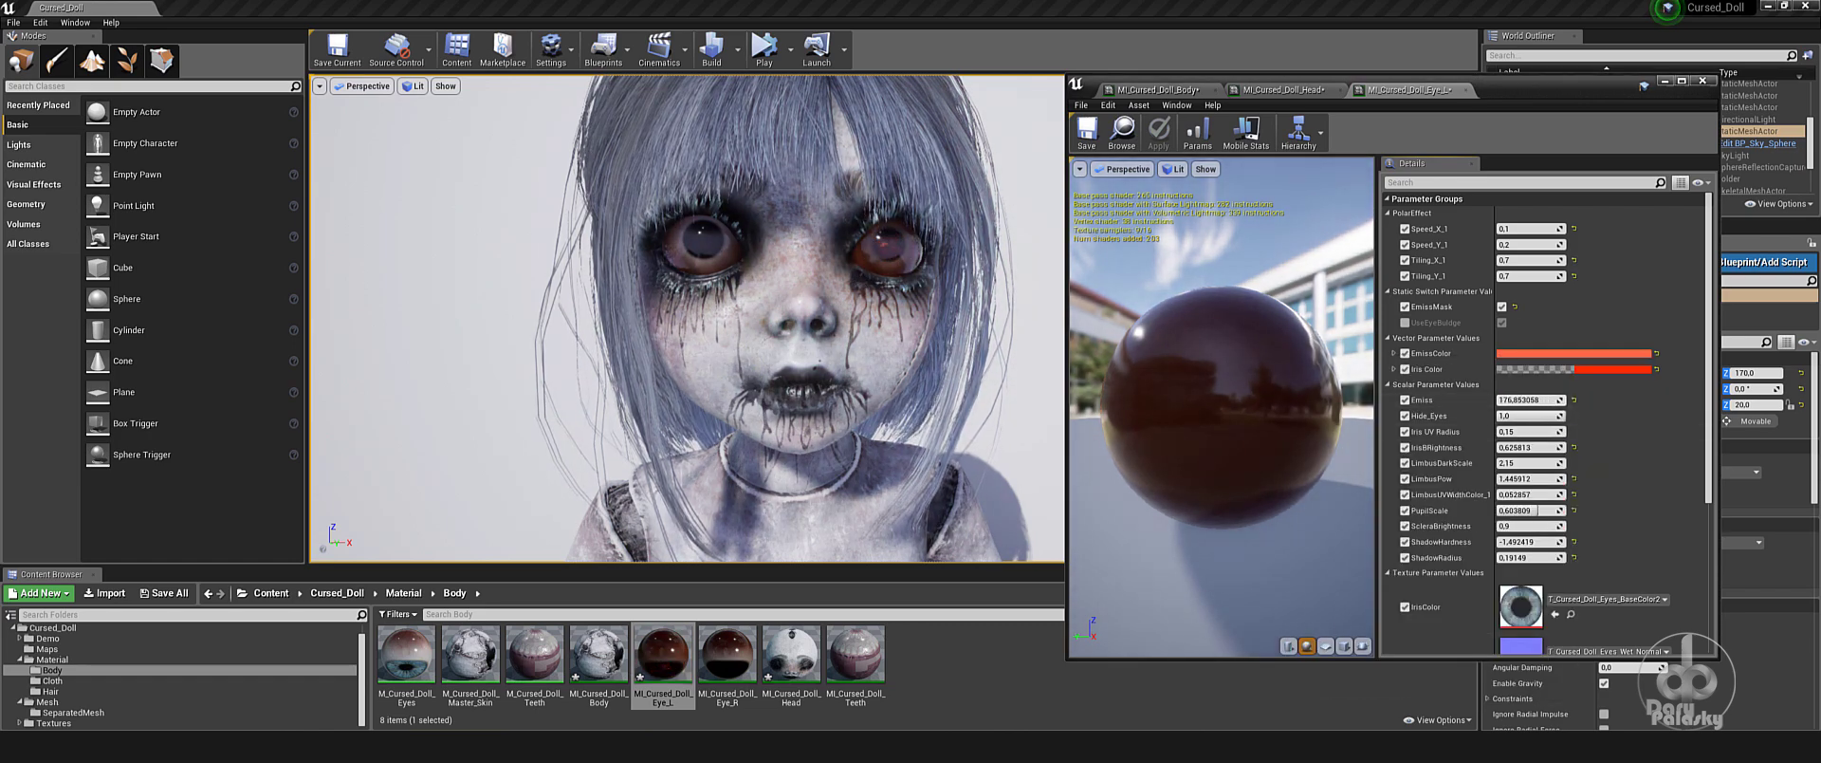
# Set the right eye's Iris Color to white in MI_Cursed_Doll_Eye_R and show the Hair folder
pyautogui.doubleClick(727, 653)
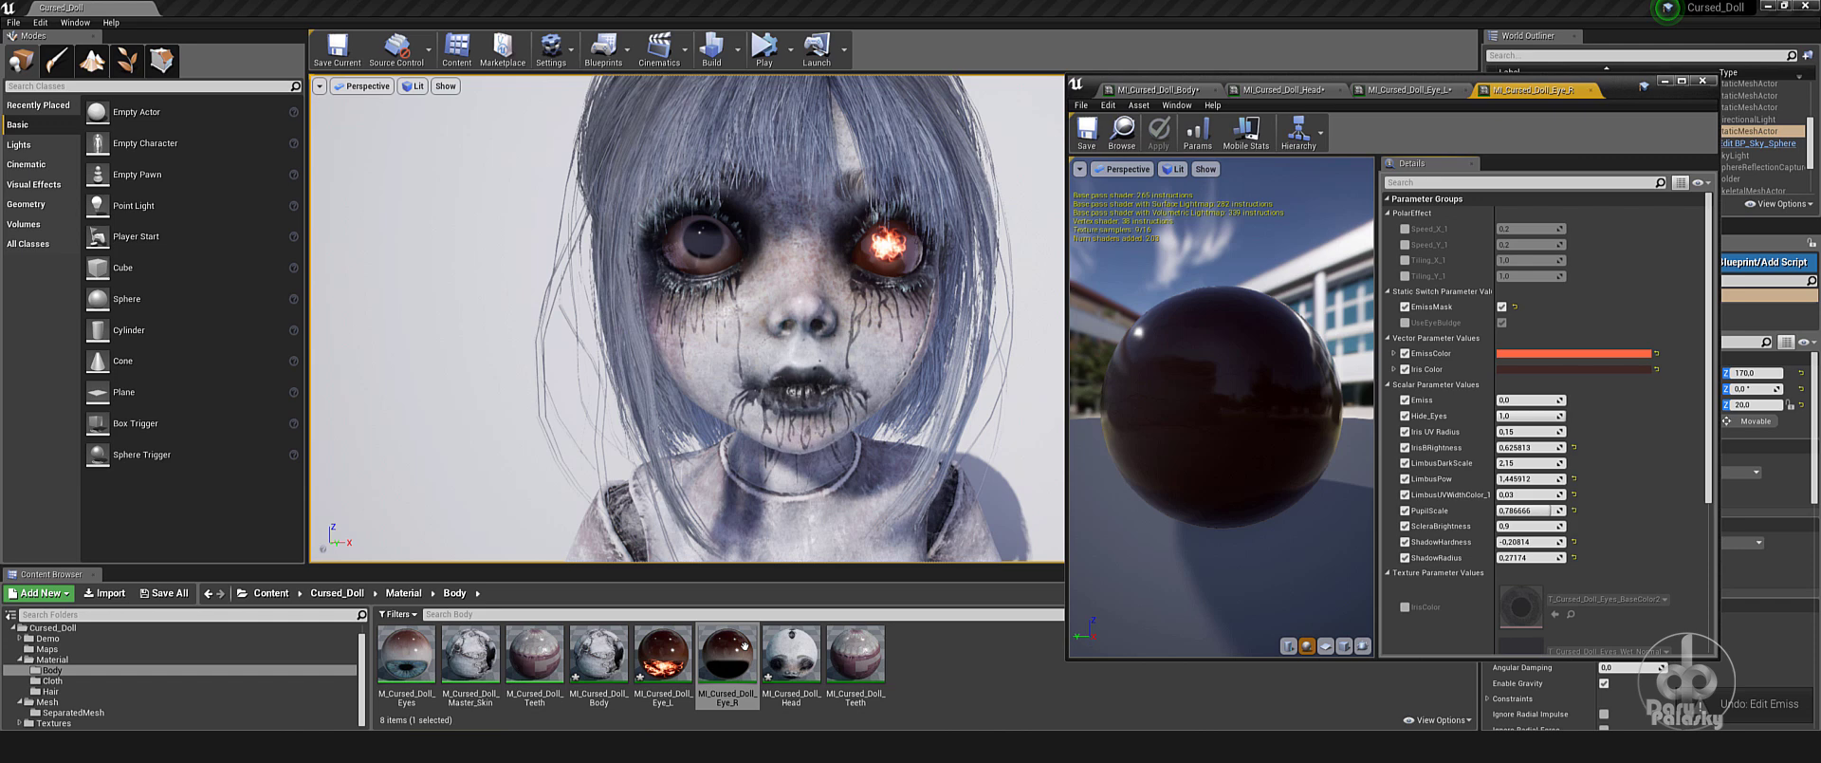
pyautogui.click(1527, 369)
pyautogui.moveTo(1724, 531); pyautogui.dragTo(1724, 414)
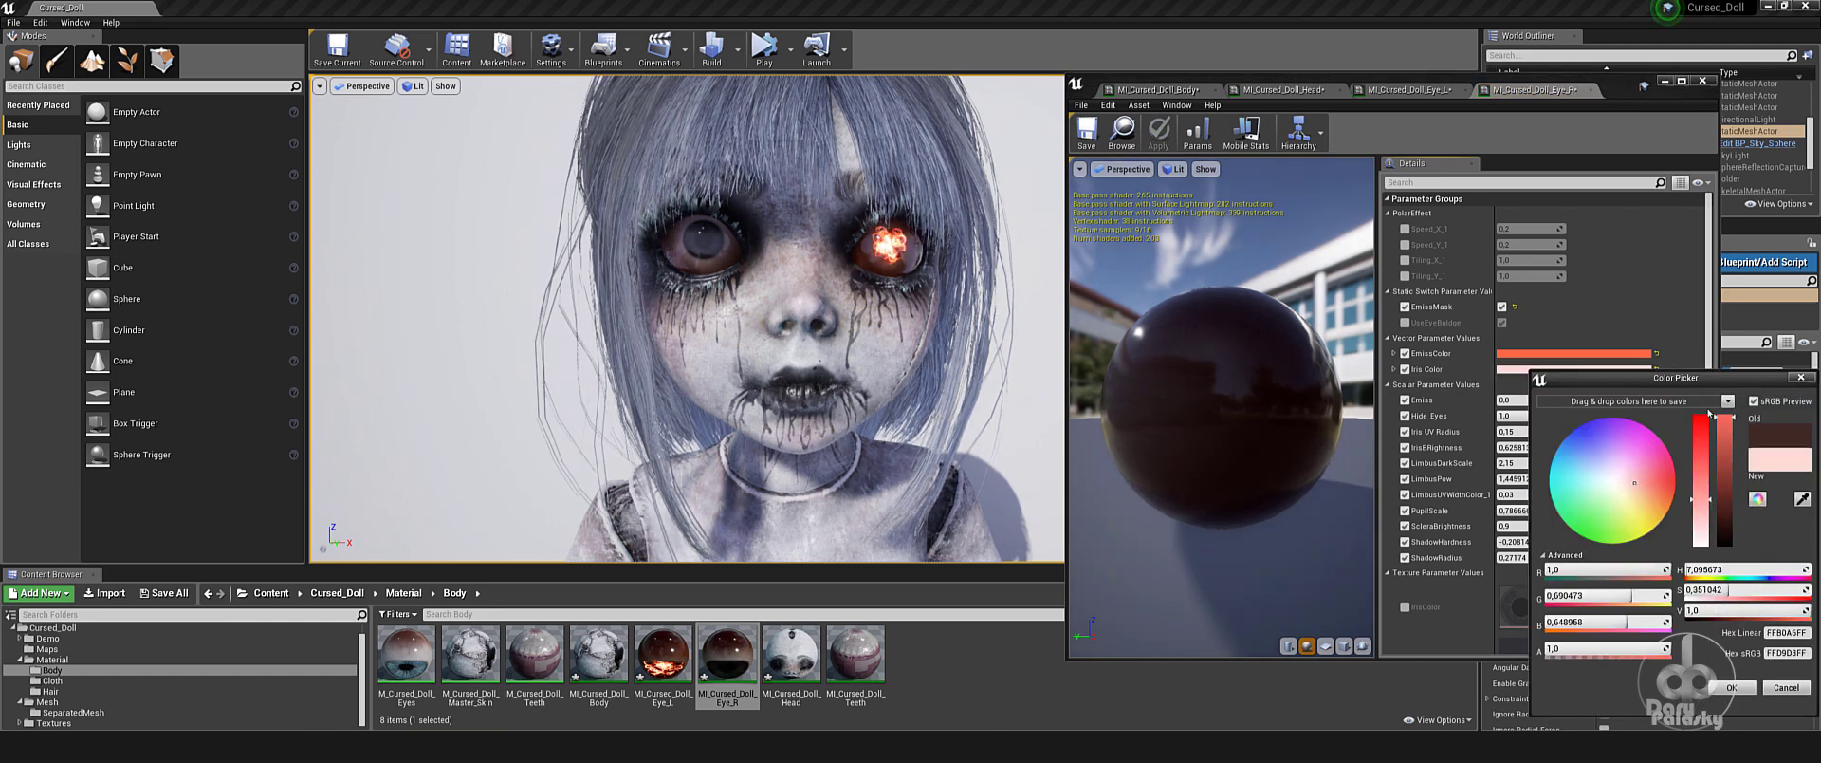
pyautogui.moveTo(1700, 499); pyautogui.dragTo(1724, 671)
pyautogui.click(1728, 688)
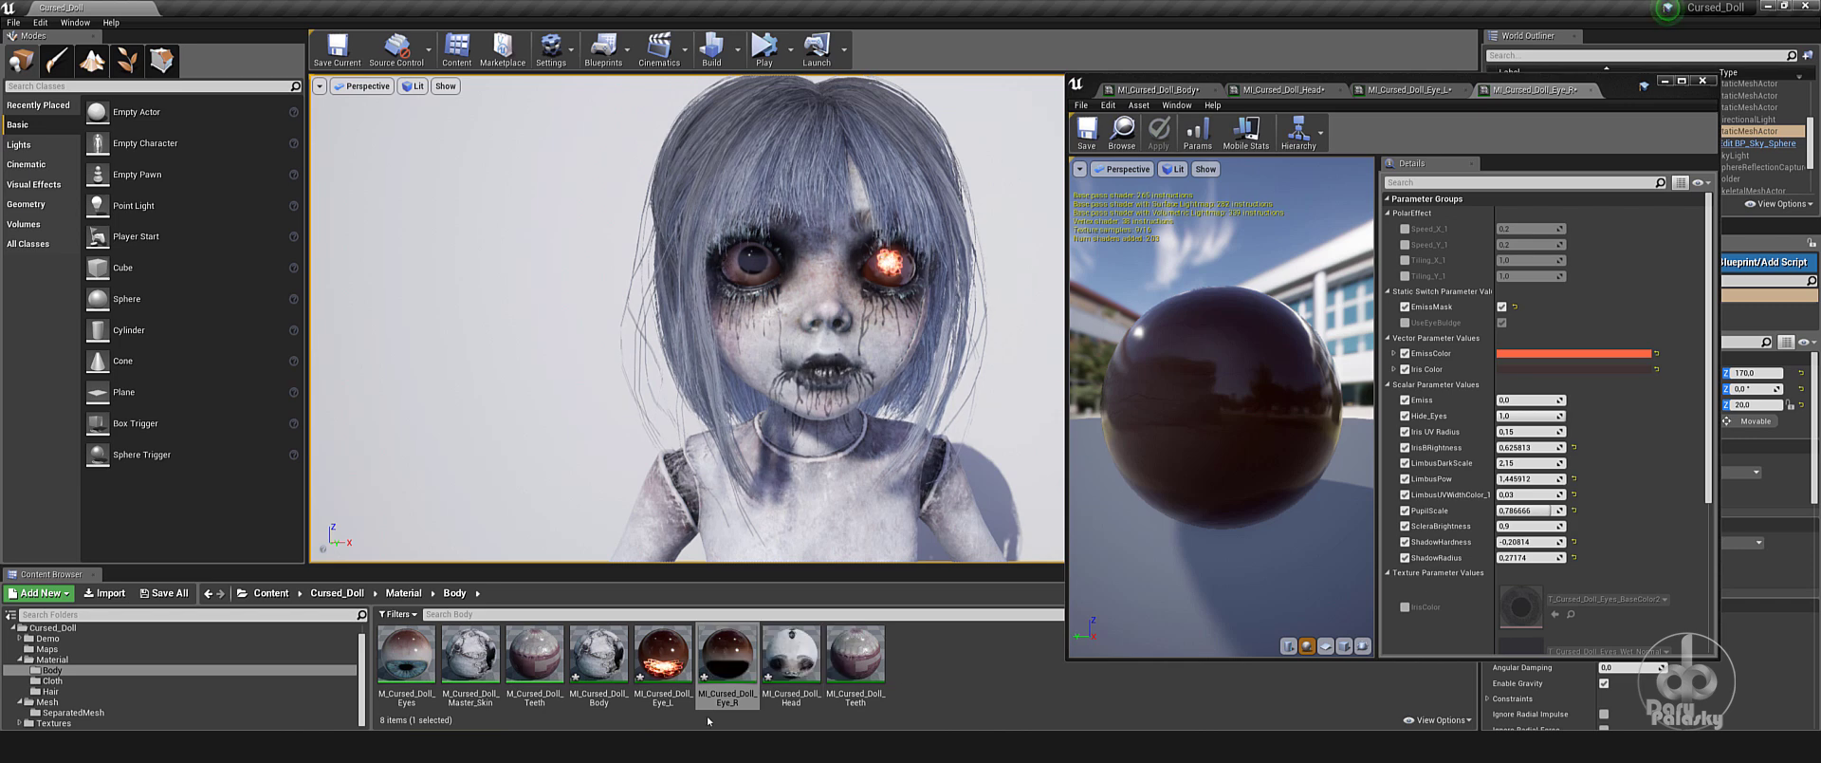
pyautogui.click(122, 692)
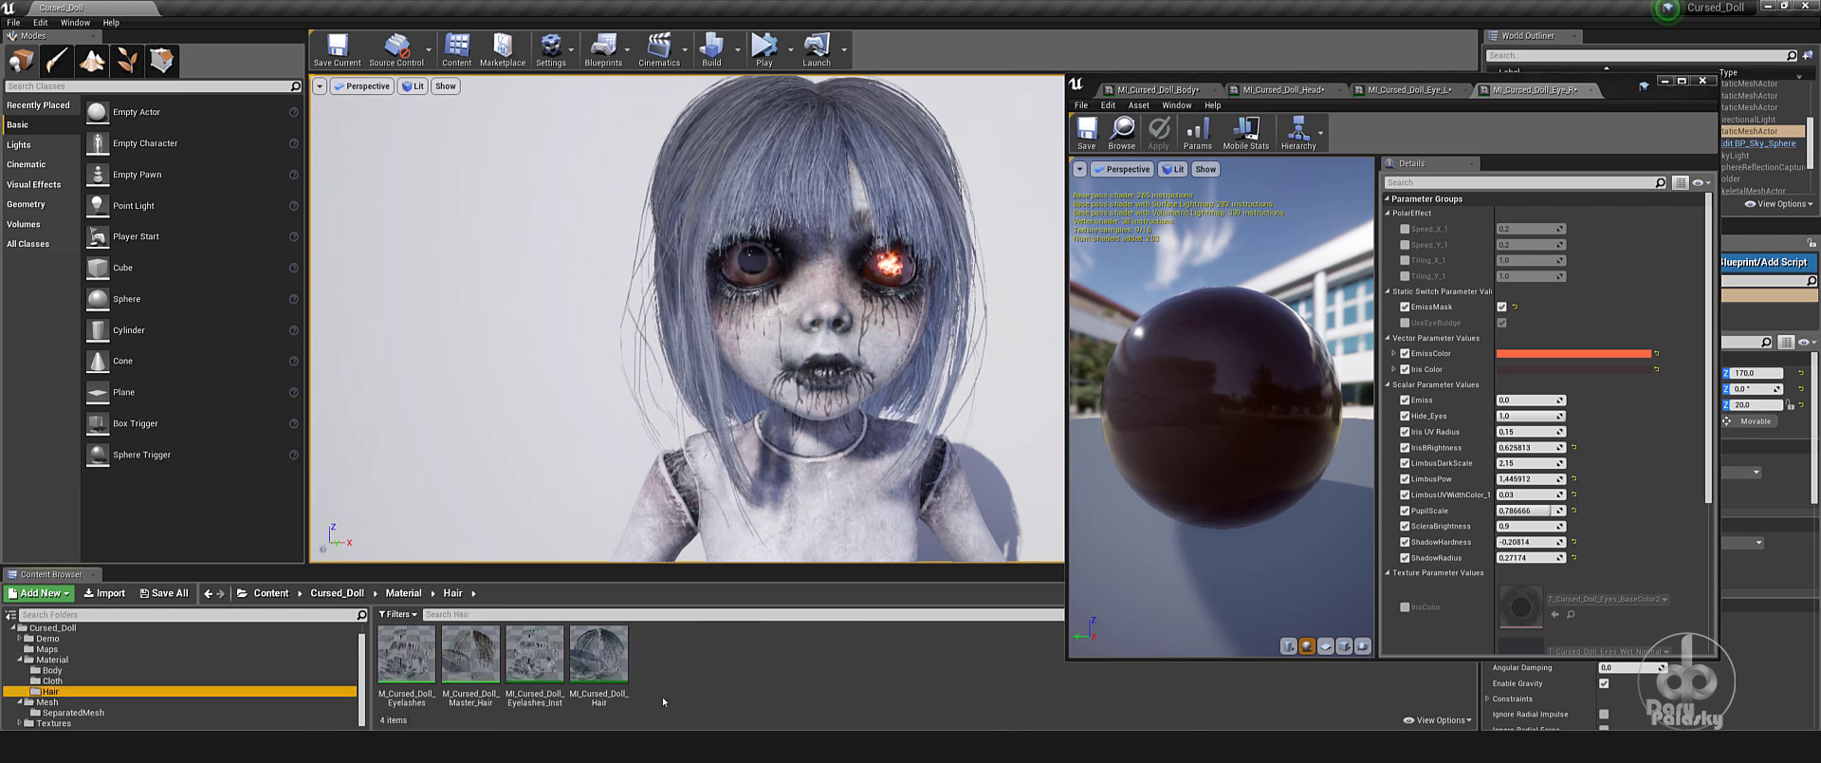
# Preview blue-to-yellow TipColor and a pink root colour on the hair, then revert both
pyautogui.doubleClick(591, 654)
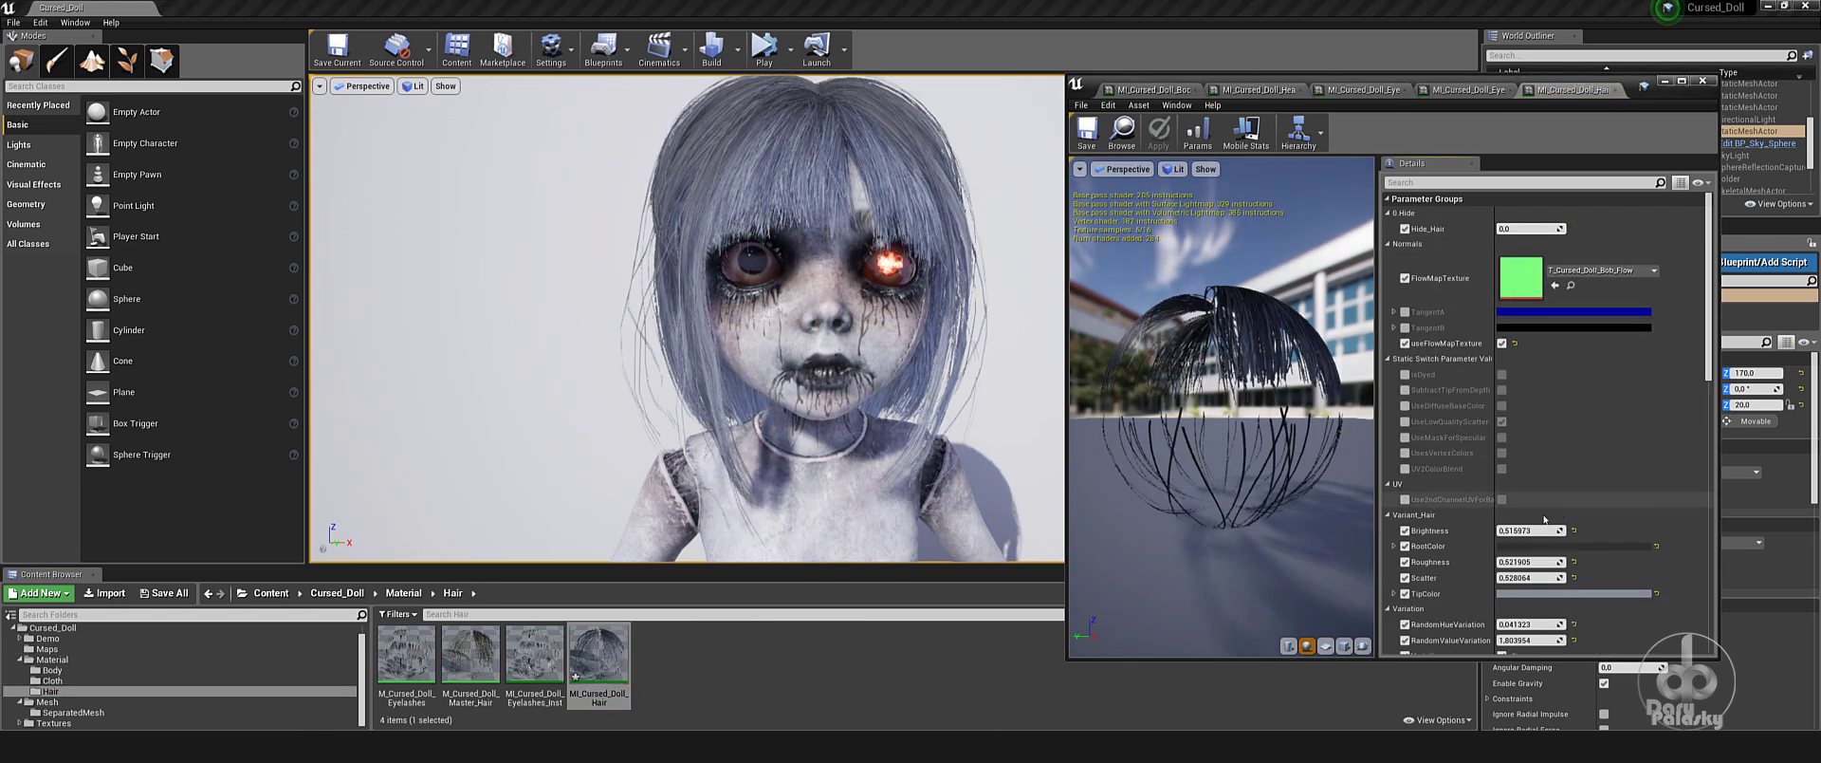
pyautogui.scroll(-1, 1544, 519)
pyautogui.click(1555, 550)
pyautogui.click(1273, 449)
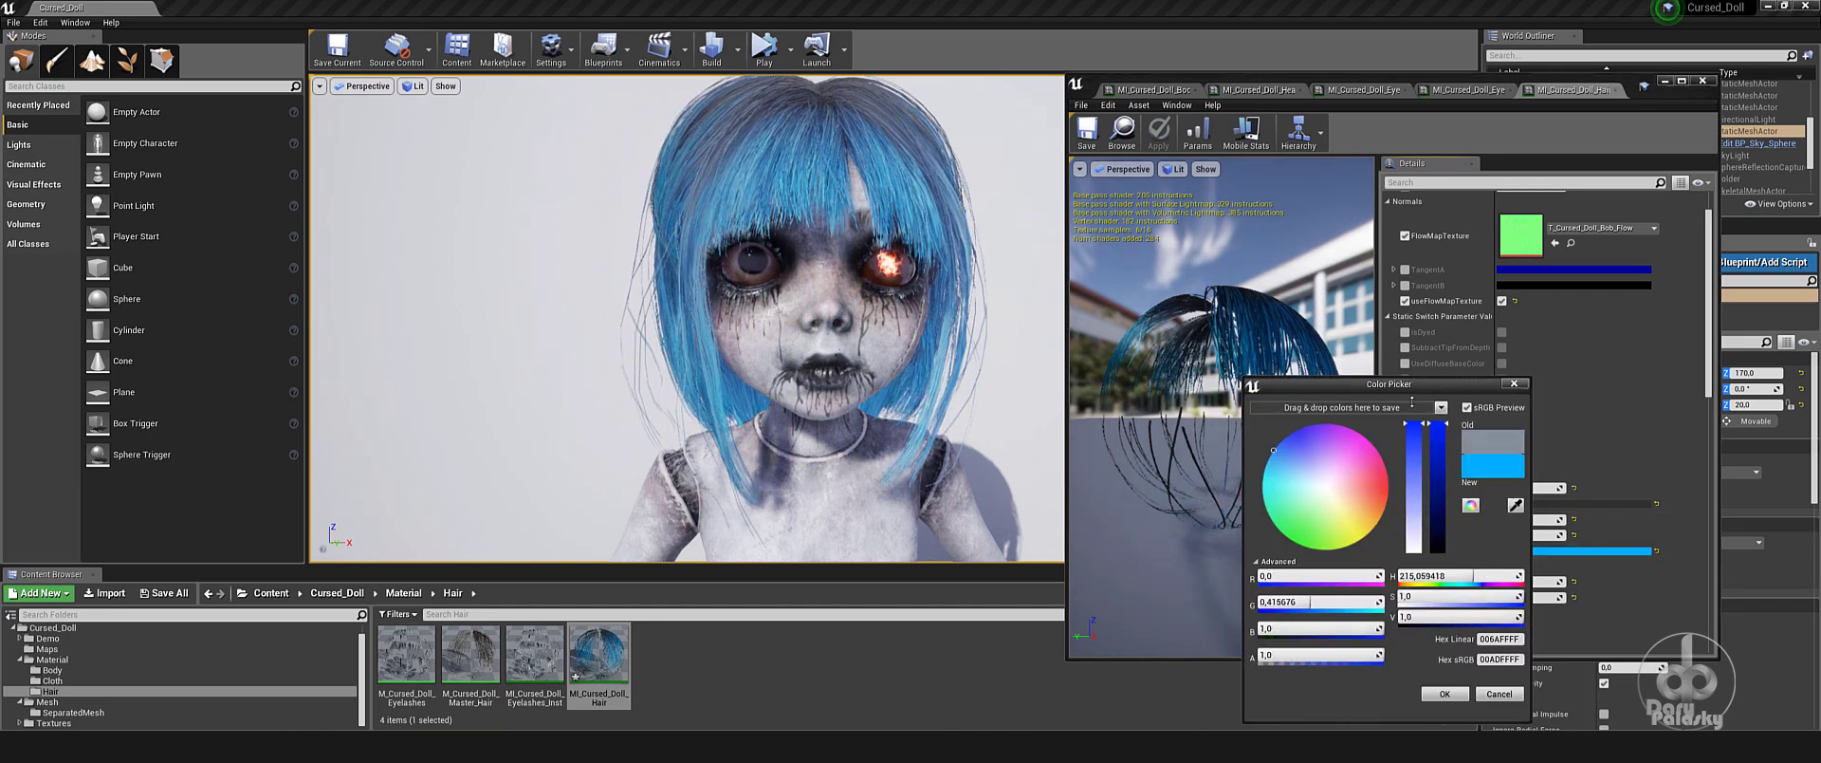
pyautogui.moveTo(1304, 536); pyautogui.dragTo(1364, 528)
pyautogui.click(1576, 506)
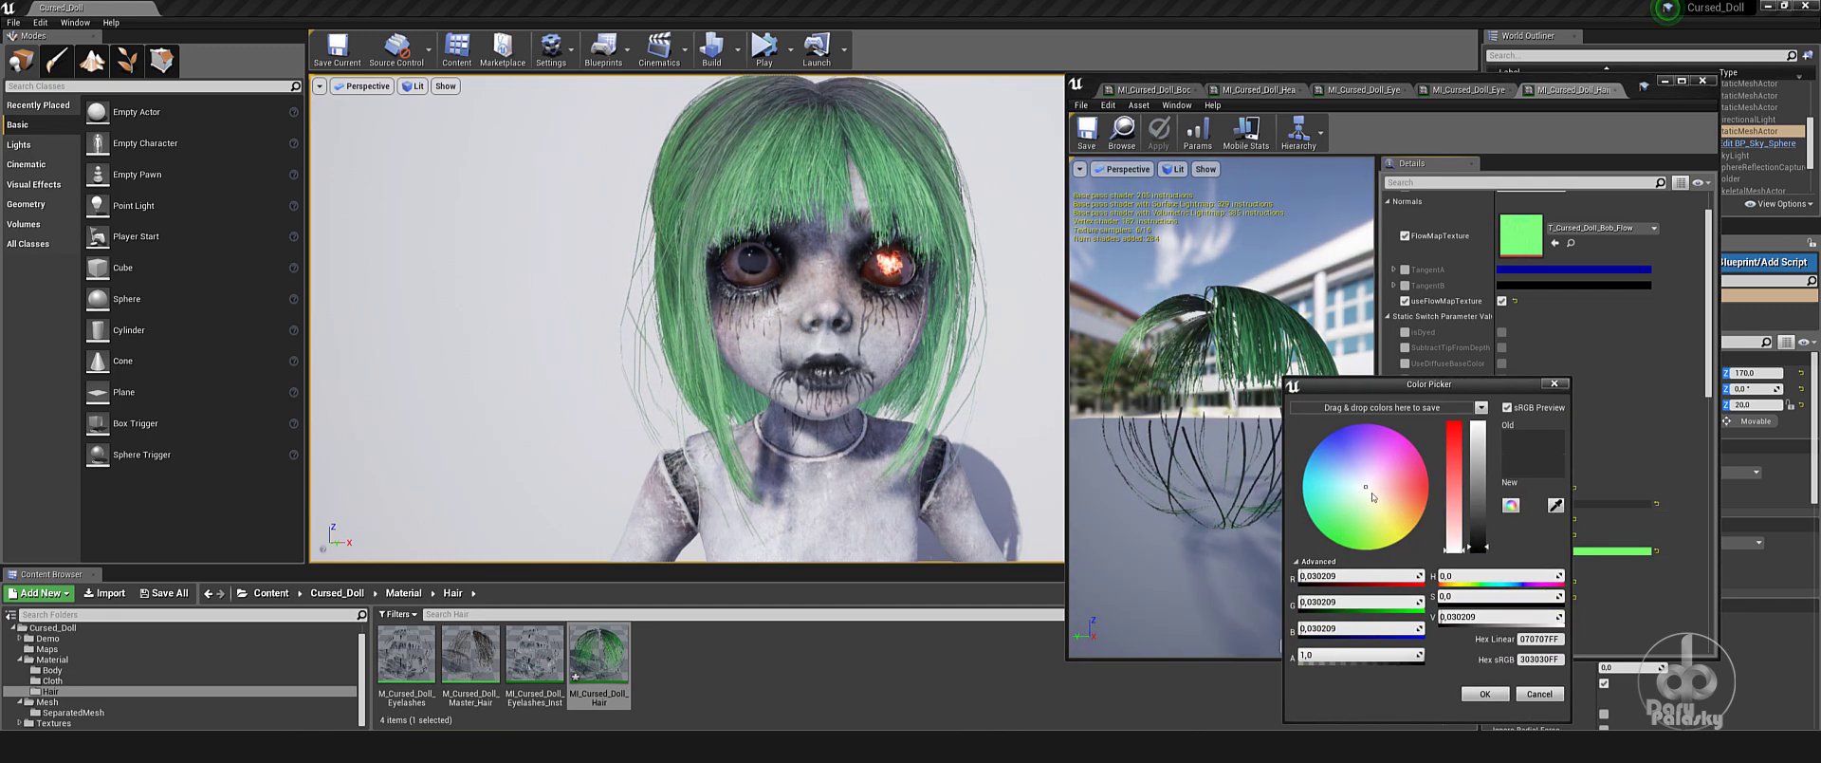
pyautogui.moveTo(1478, 550); pyautogui.dragTo(1478, 444)
pyautogui.moveTo(1427, 489); pyautogui.dragTo(1411, 443)
pyautogui.click(1562, 698)
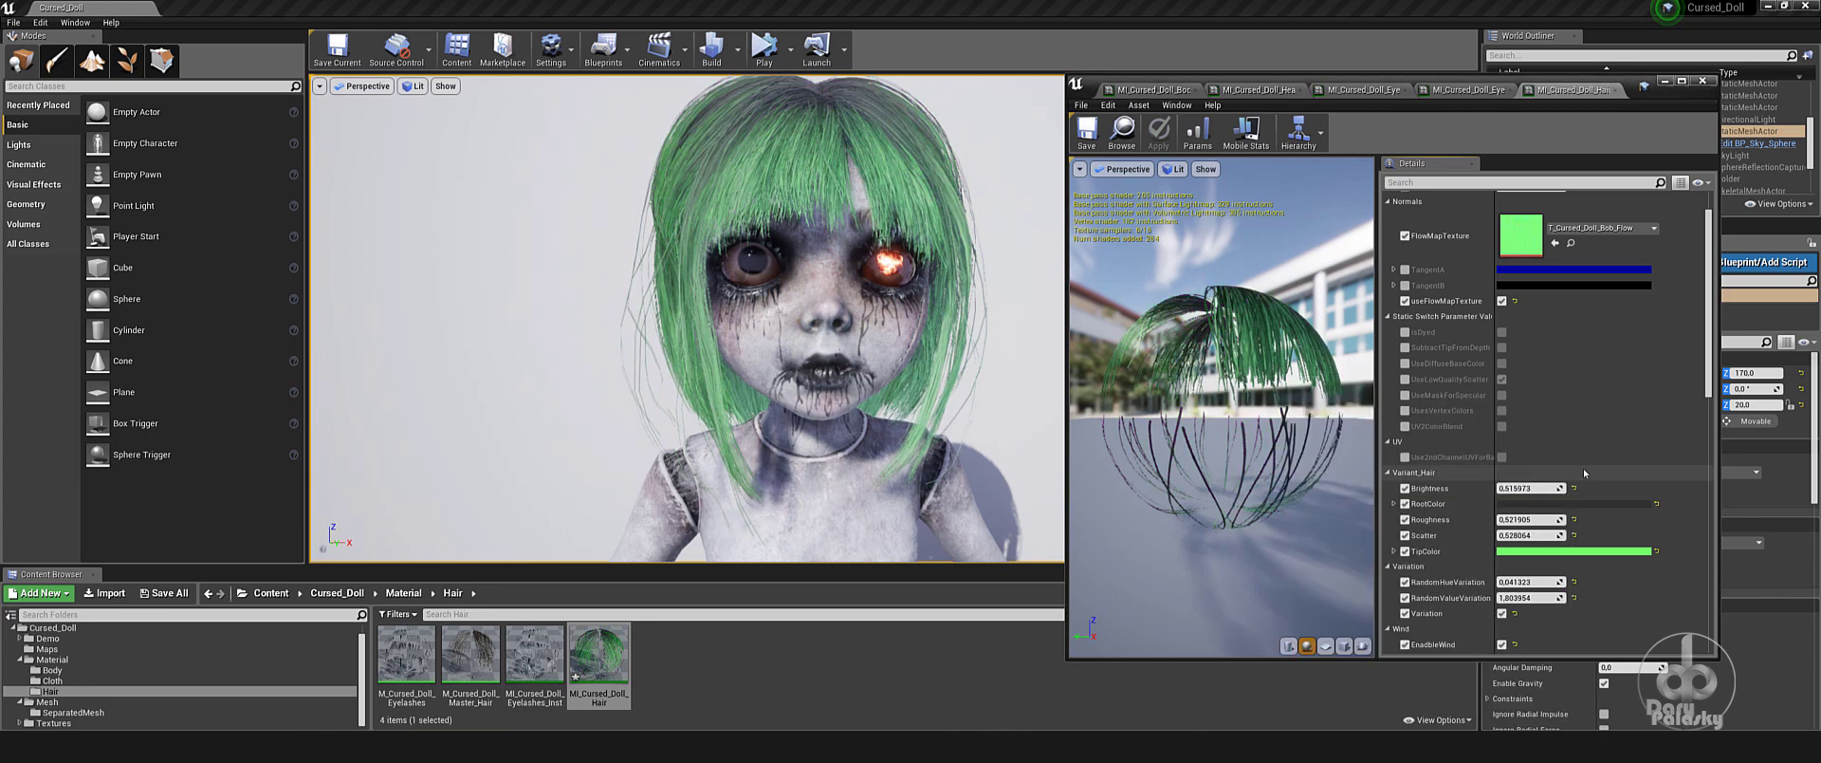
pyautogui.hotkey('ctrl', 'z')
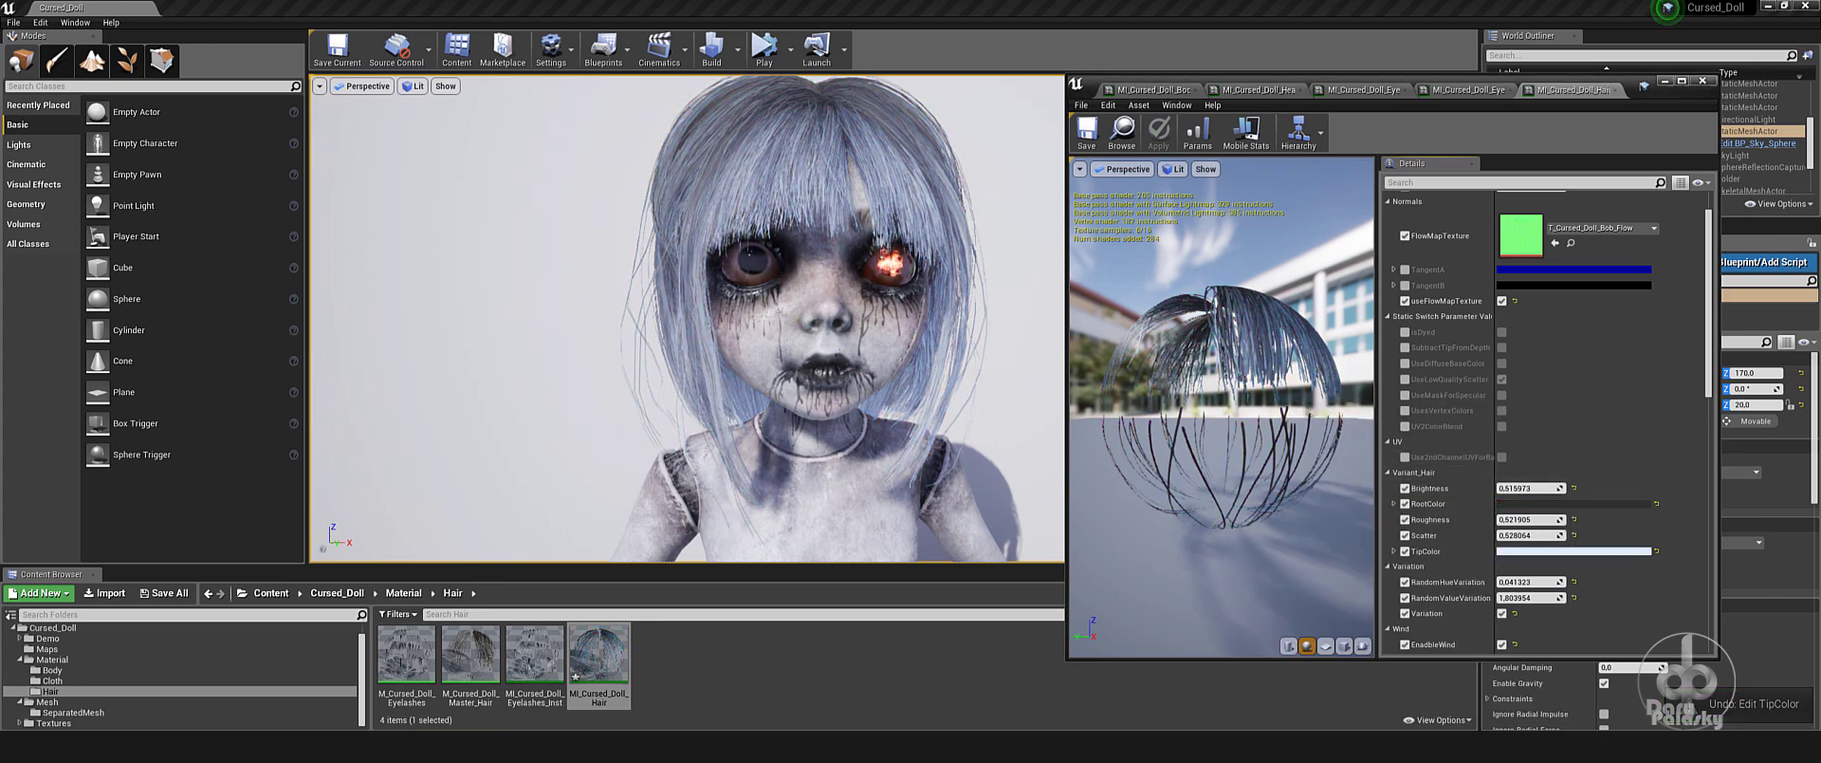
# Preview green and purple eyelash colours, then cancel to keep the original
pyautogui.doubleClick(534, 654)
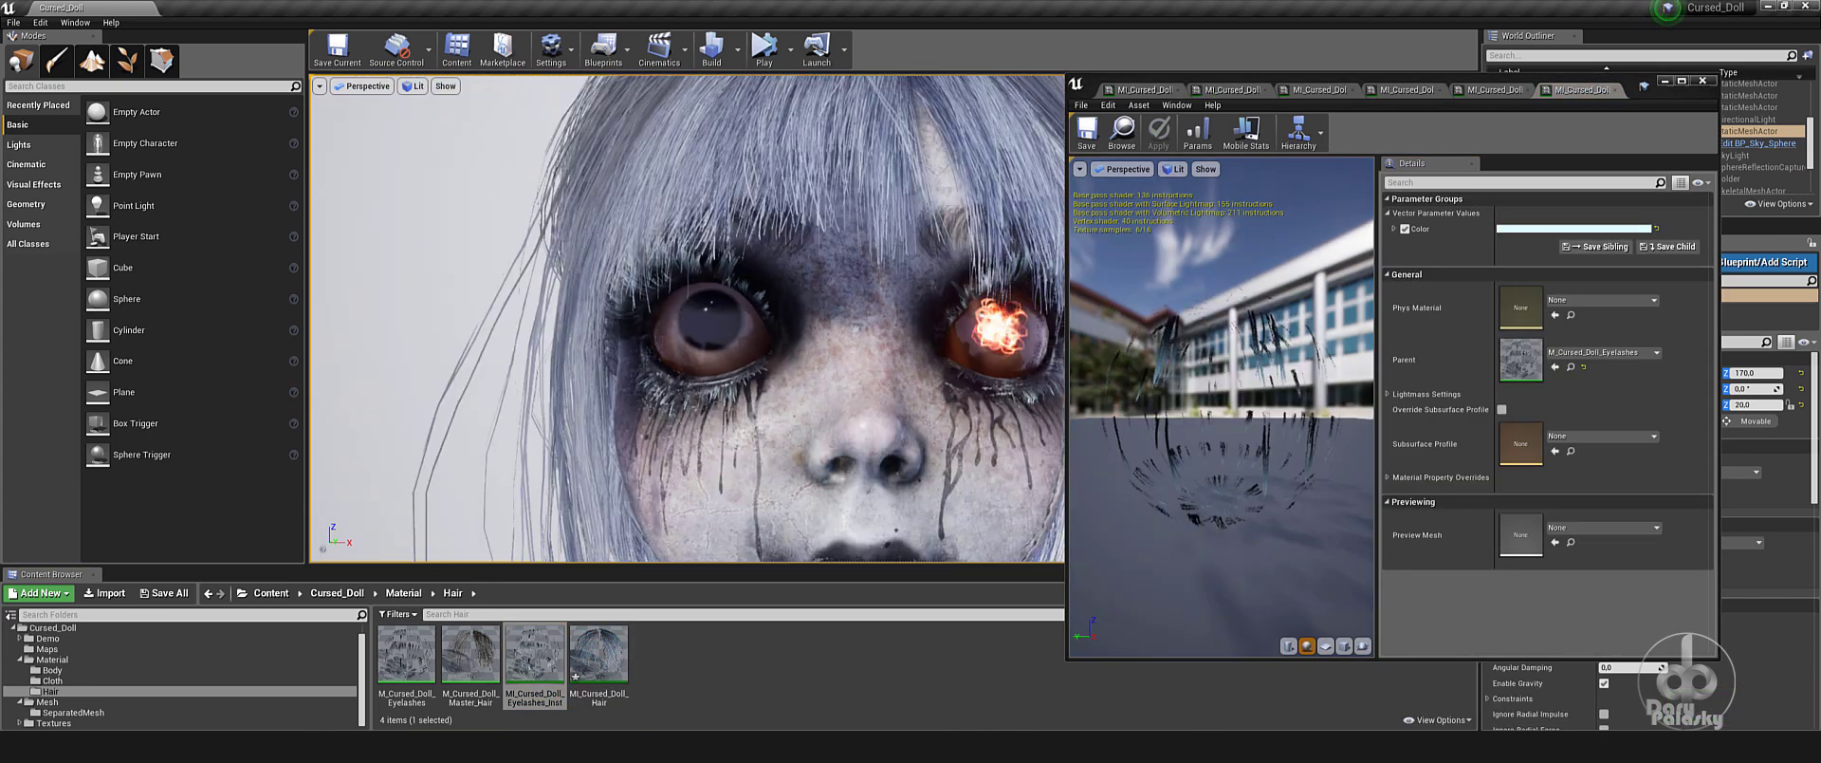
pyautogui.click(1575, 228)
pyautogui.click(1594, 382)
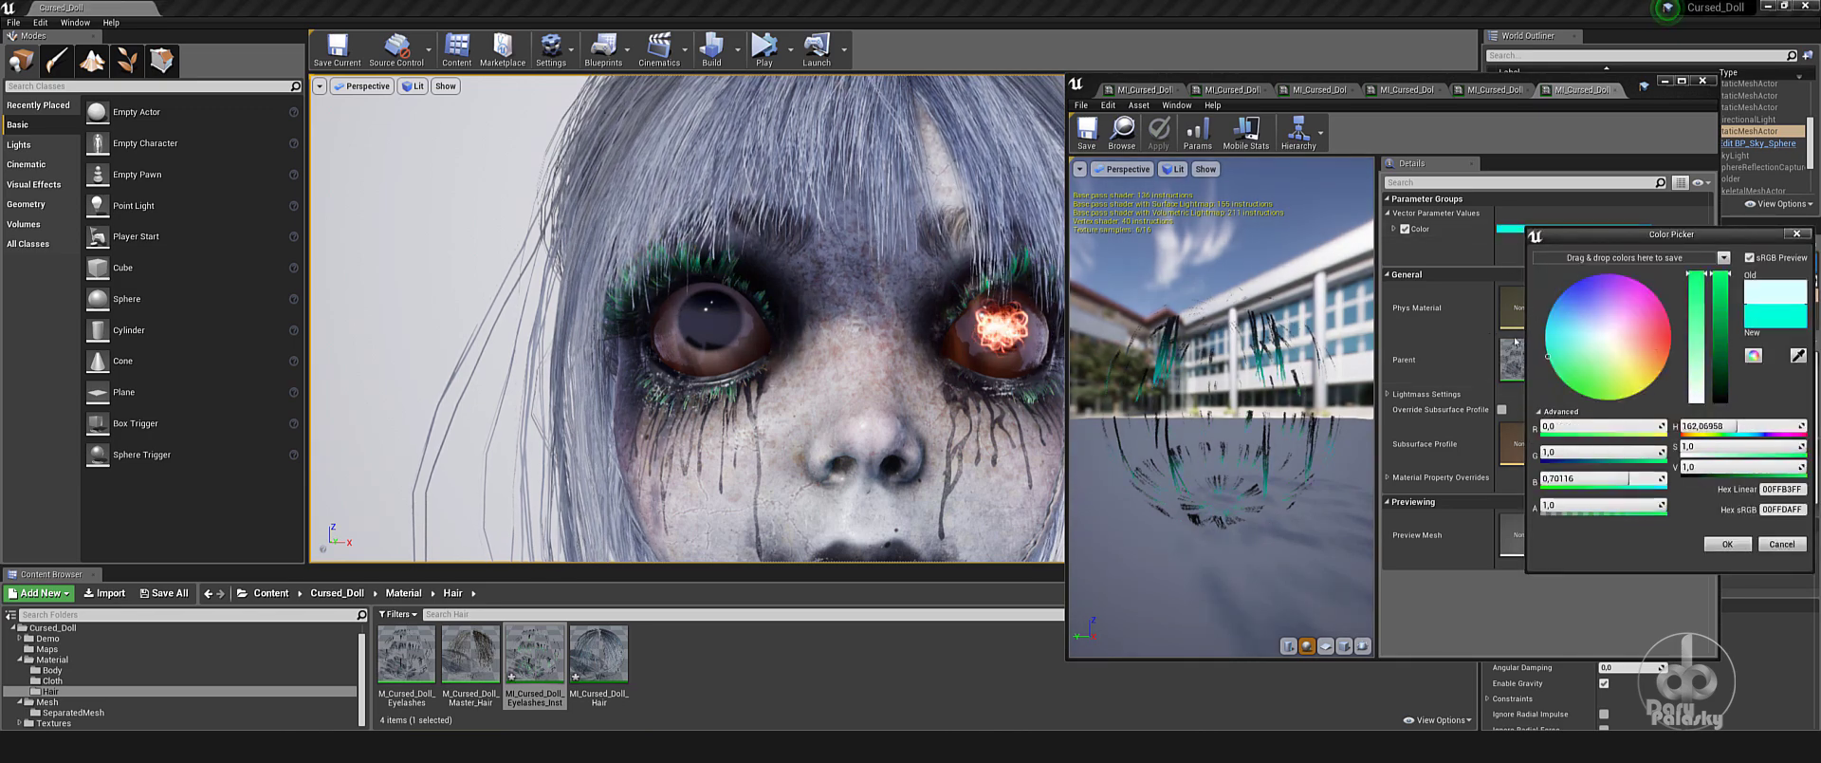
pyautogui.moveTo(1575, 379); pyautogui.dragTo(1636, 304)
pyautogui.click(1782, 544)
# Close the material editor and pull the view back to show the body and clothing
pyautogui.click(1702, 81)
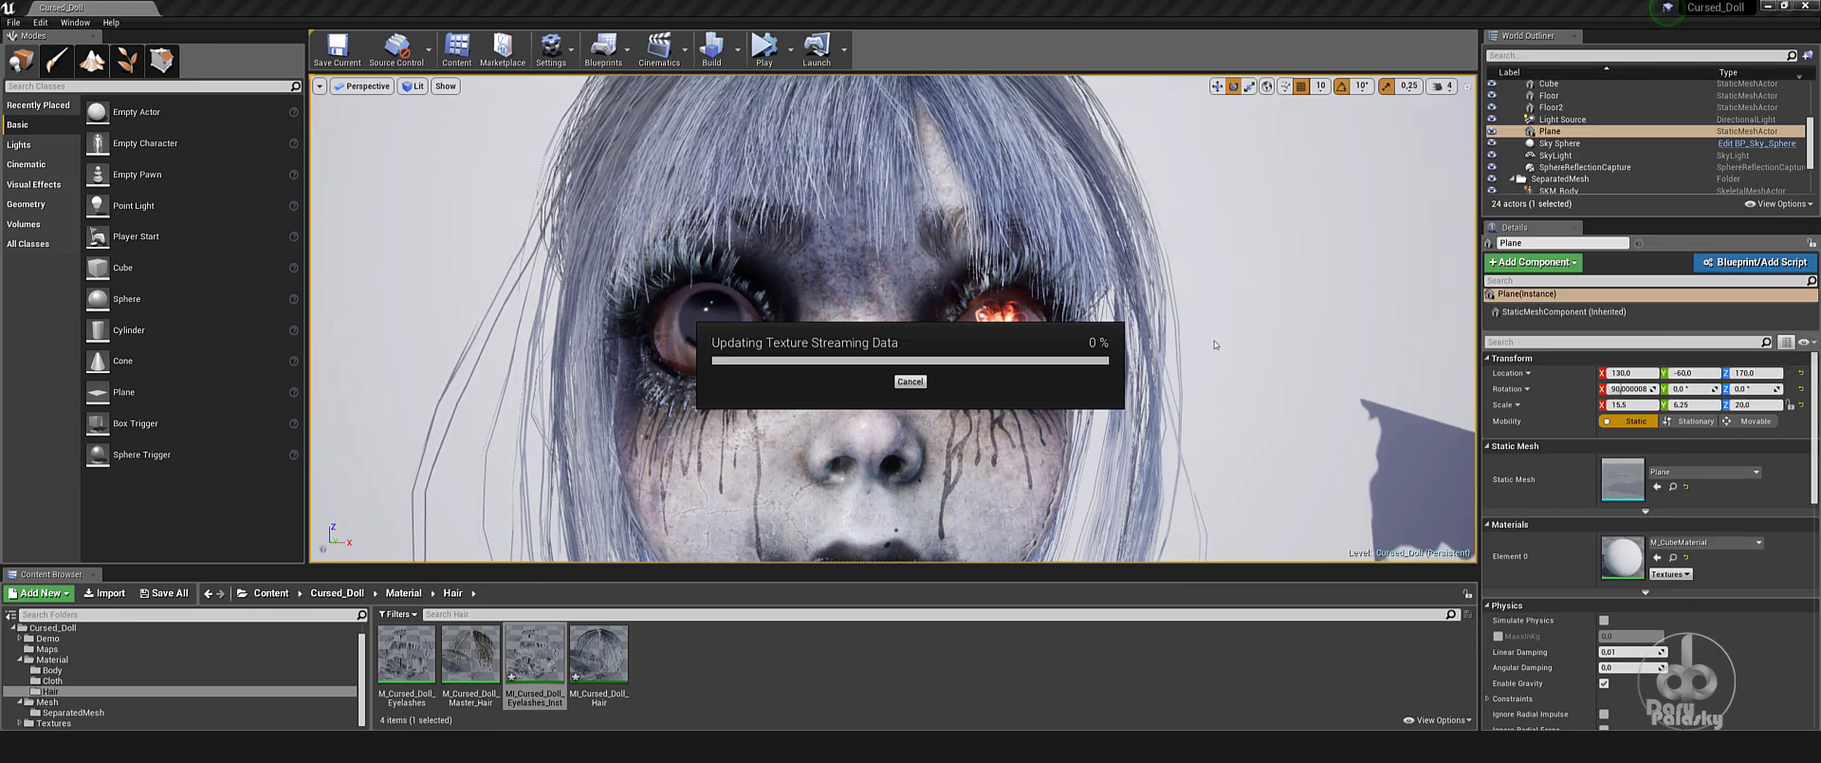
pyautogui.moveTo(892, 318); pyautogui.dragTo(853, 284, button='right')
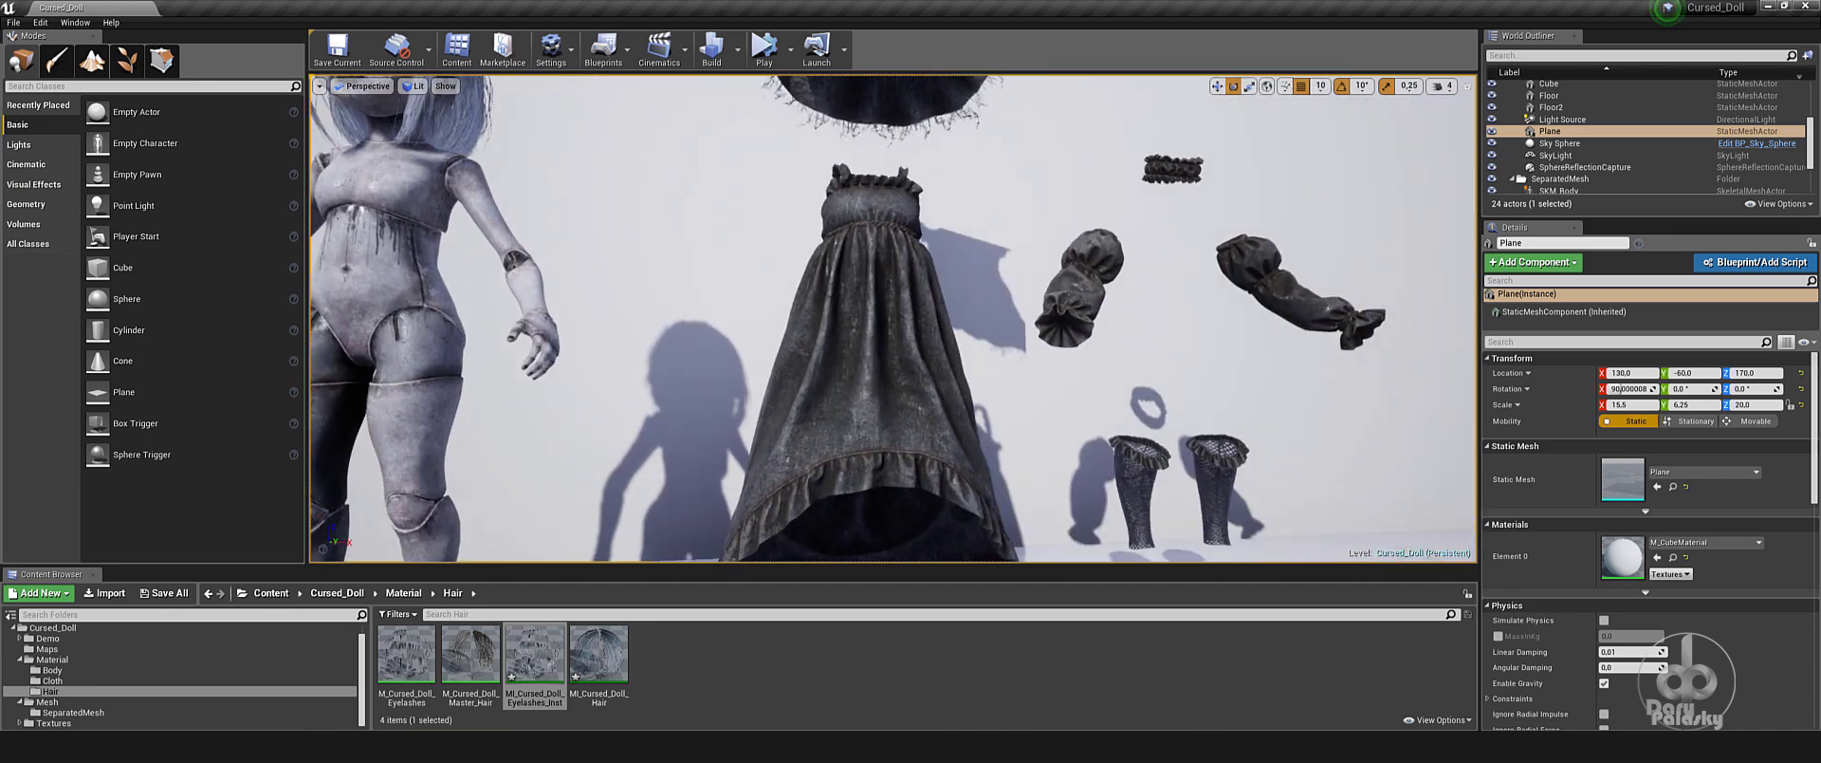
pyautogui.scroll(2, 892, 317)
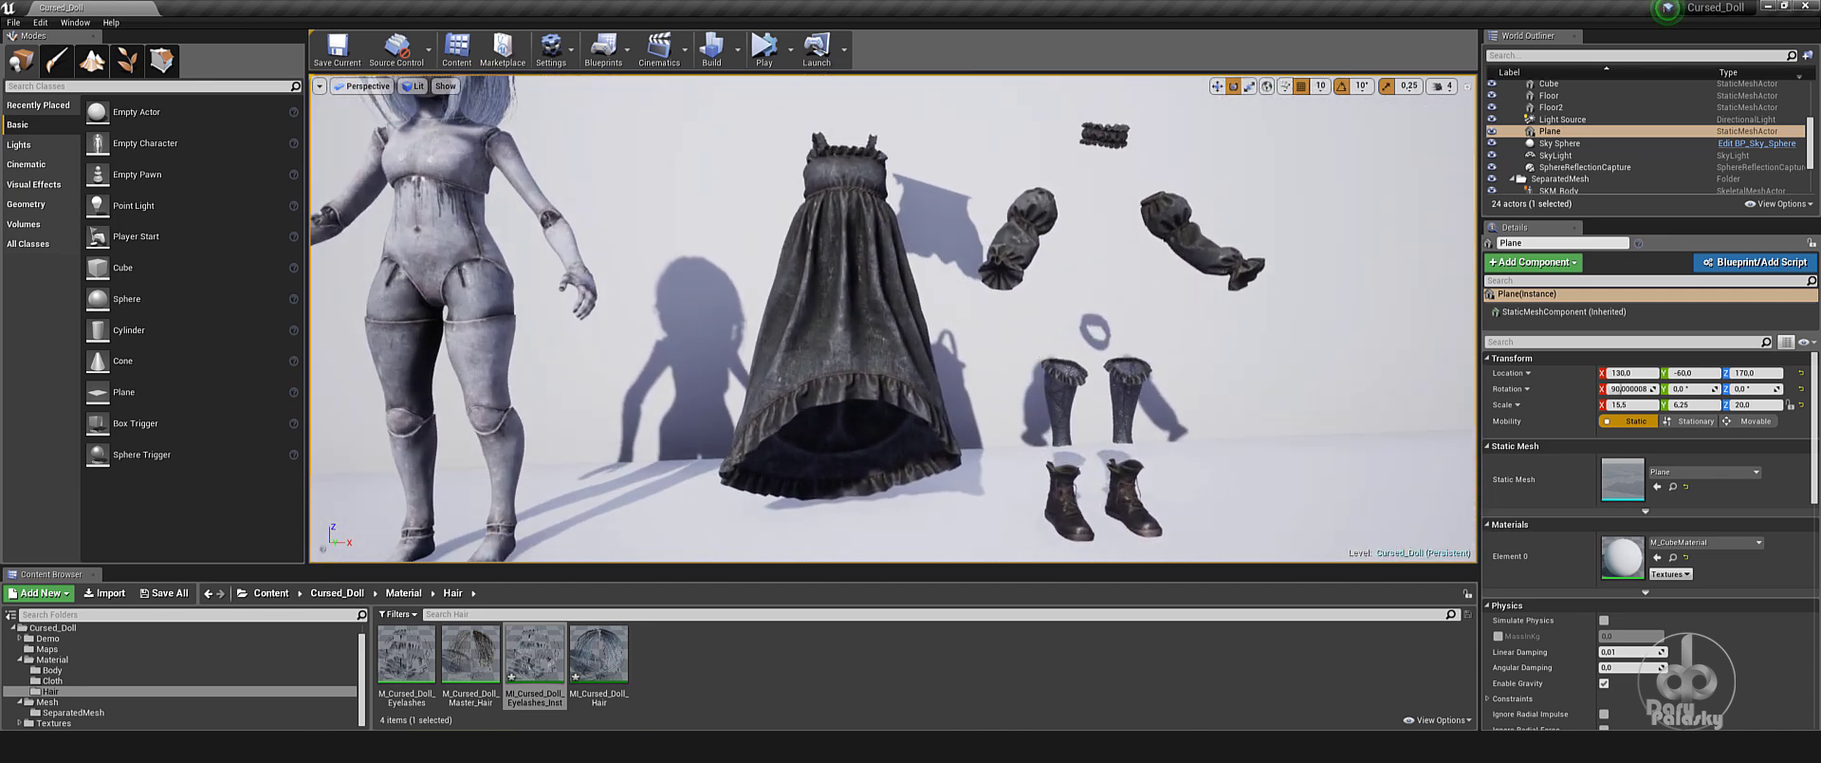
# Open MI_Cursed_Doll_Dress, preview orange and blue part colours, then reset them to white
pyautogui.click(52, 680)
pyautogui.doubleClick(535, 655)
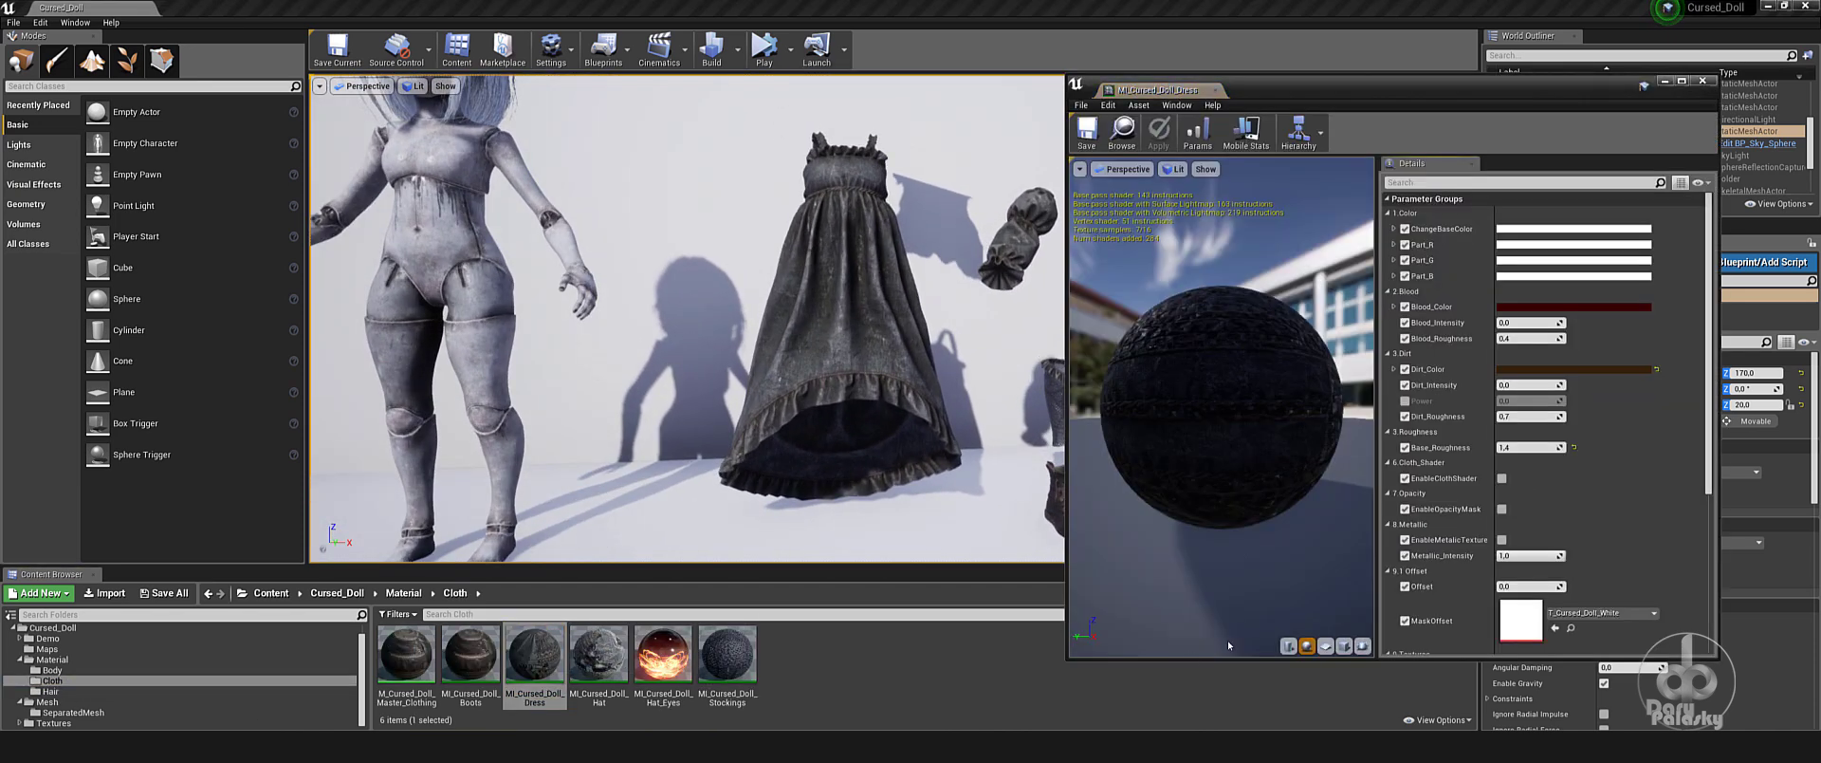
pyautogui.click(1549, 249)
pyautogui.click(1366, 334)
pyautogui.click(1549, 260)
pyautogui.click(1342, 322)
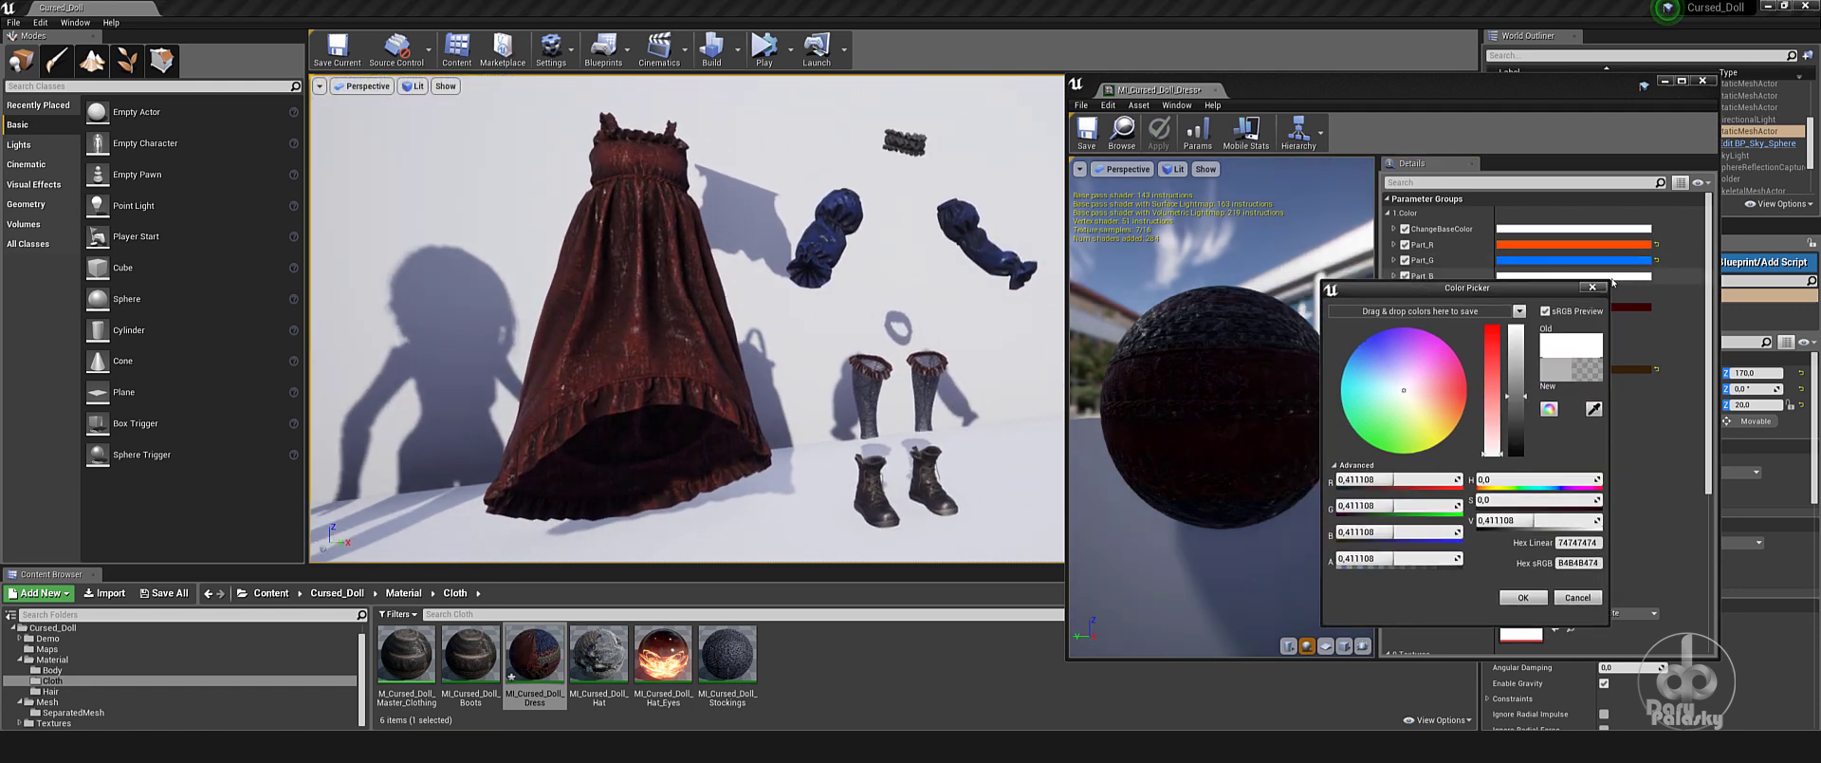
pyautogui.moveTo(1434, 471); pyautogui.dragTo(1475, 452)
pyautogui.click(1577, 597)
pyautogui.click(1656, 260)
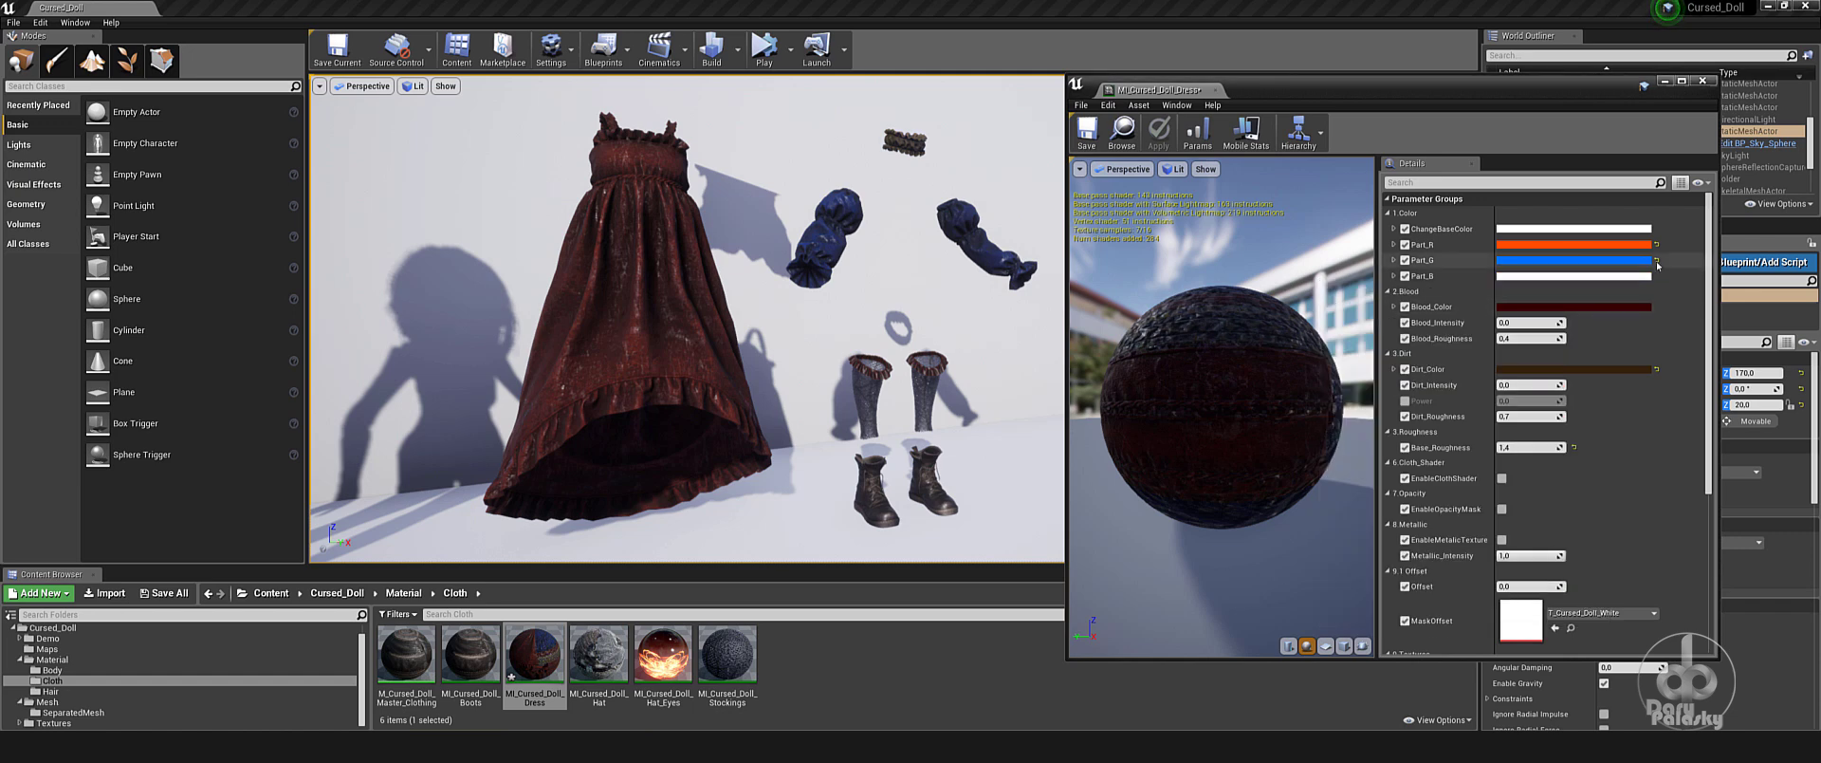
pyautogui.click(1656, 245)
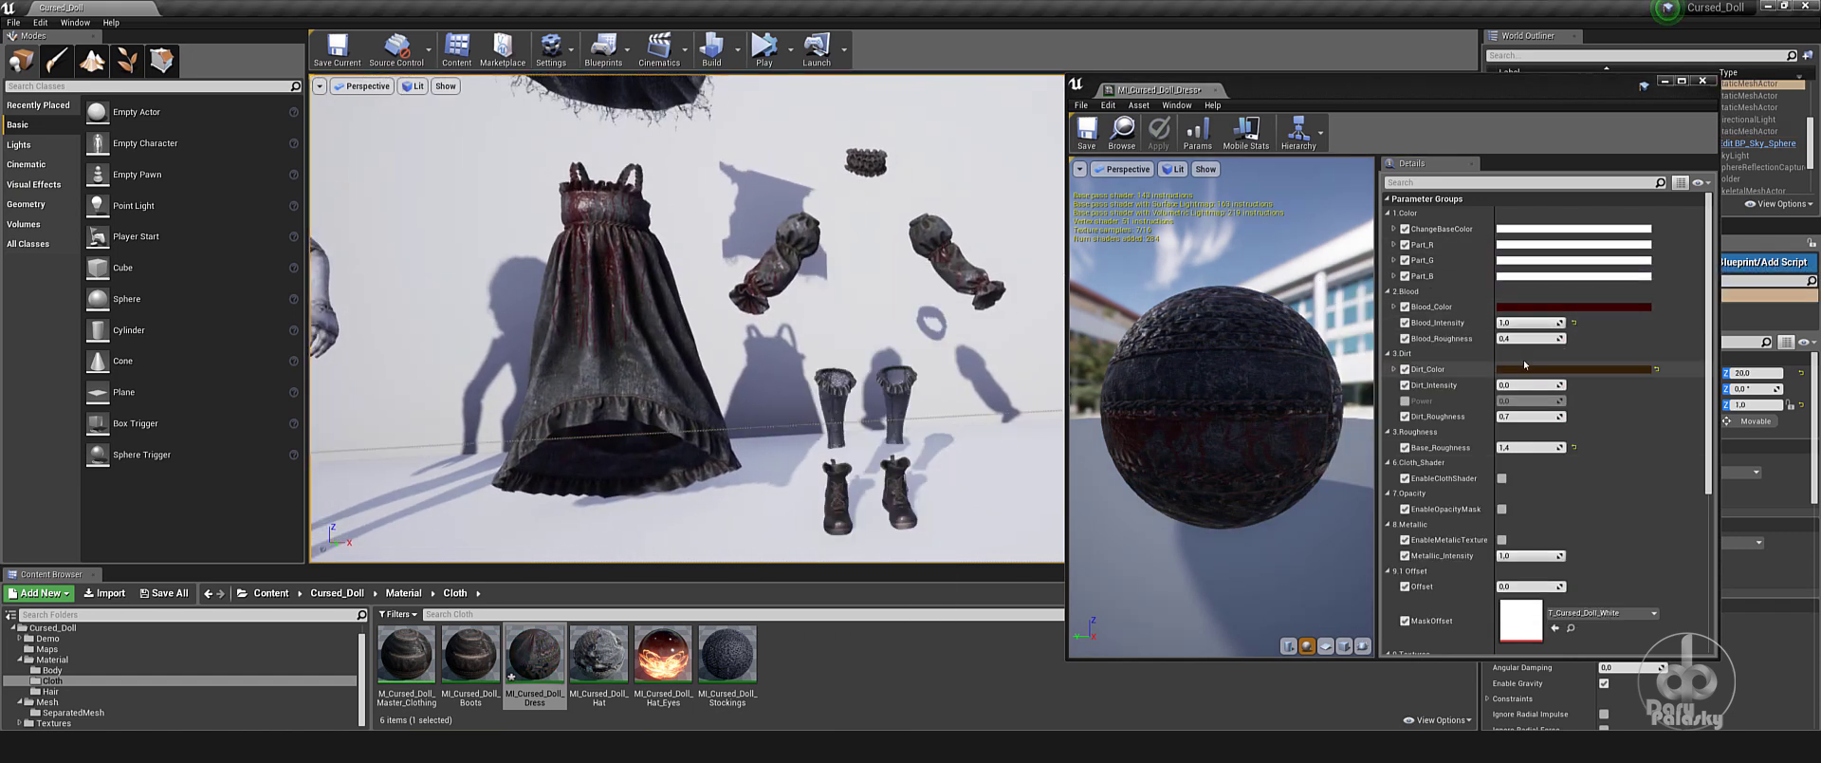
# Drag Blood_Intensity to 0 and adjust the dress's Dirt_Intensity and dirt colour, confirming with OK
pyautogui.moveTo(1538, 324); pyautogui.dragTo(1499, 324)
pyautogui.moveTo(1537, 385); pyautogui.dragTo(1574, 385)
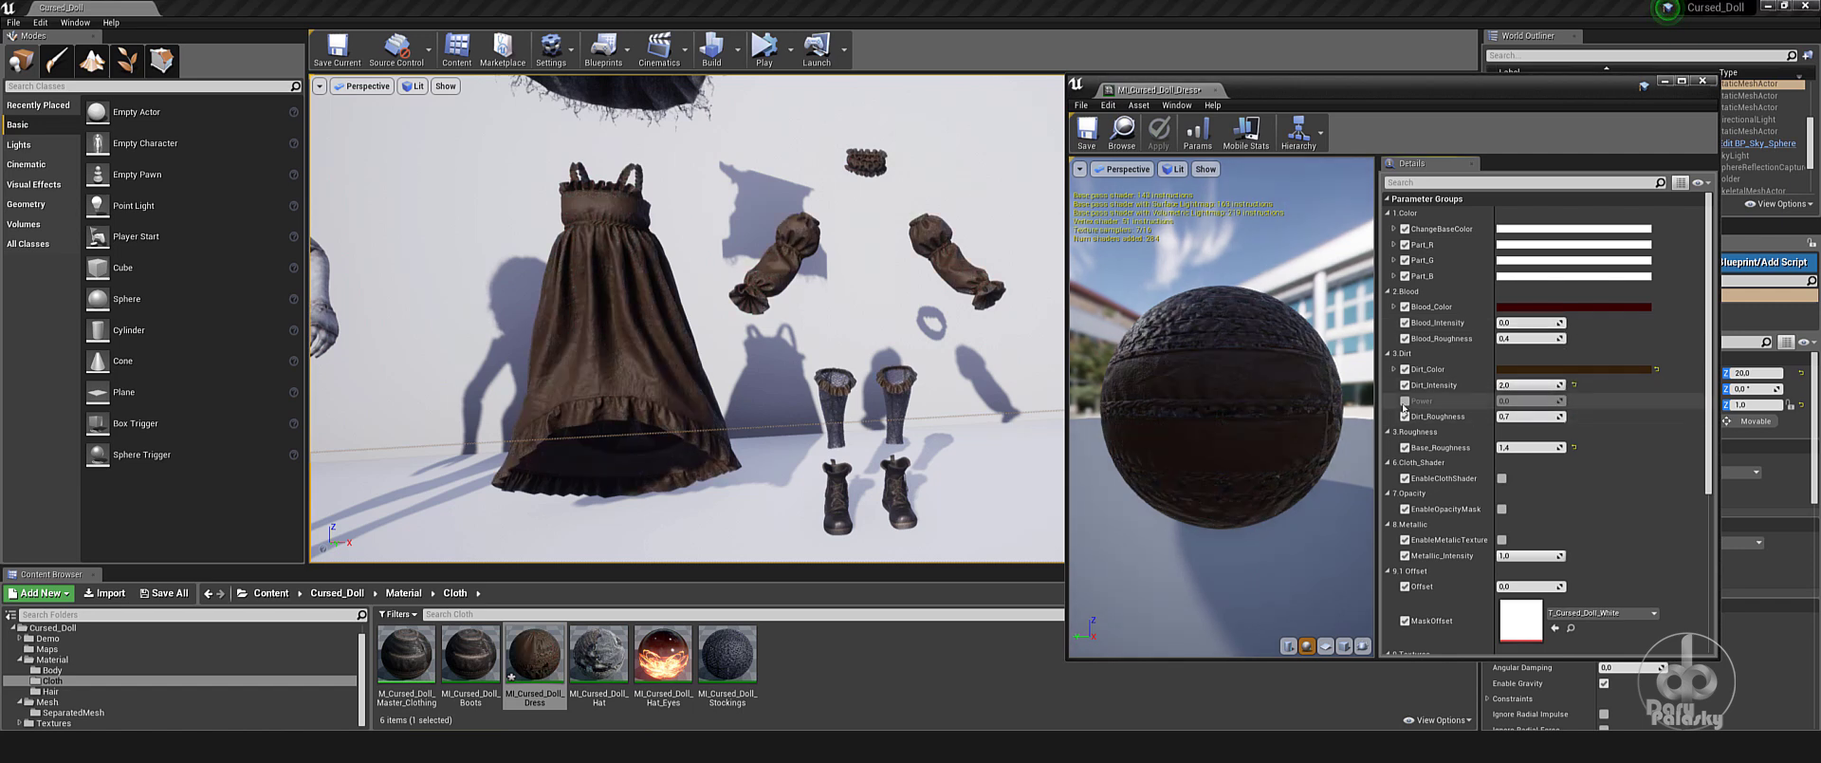
pyautogui.click(1541, 373)
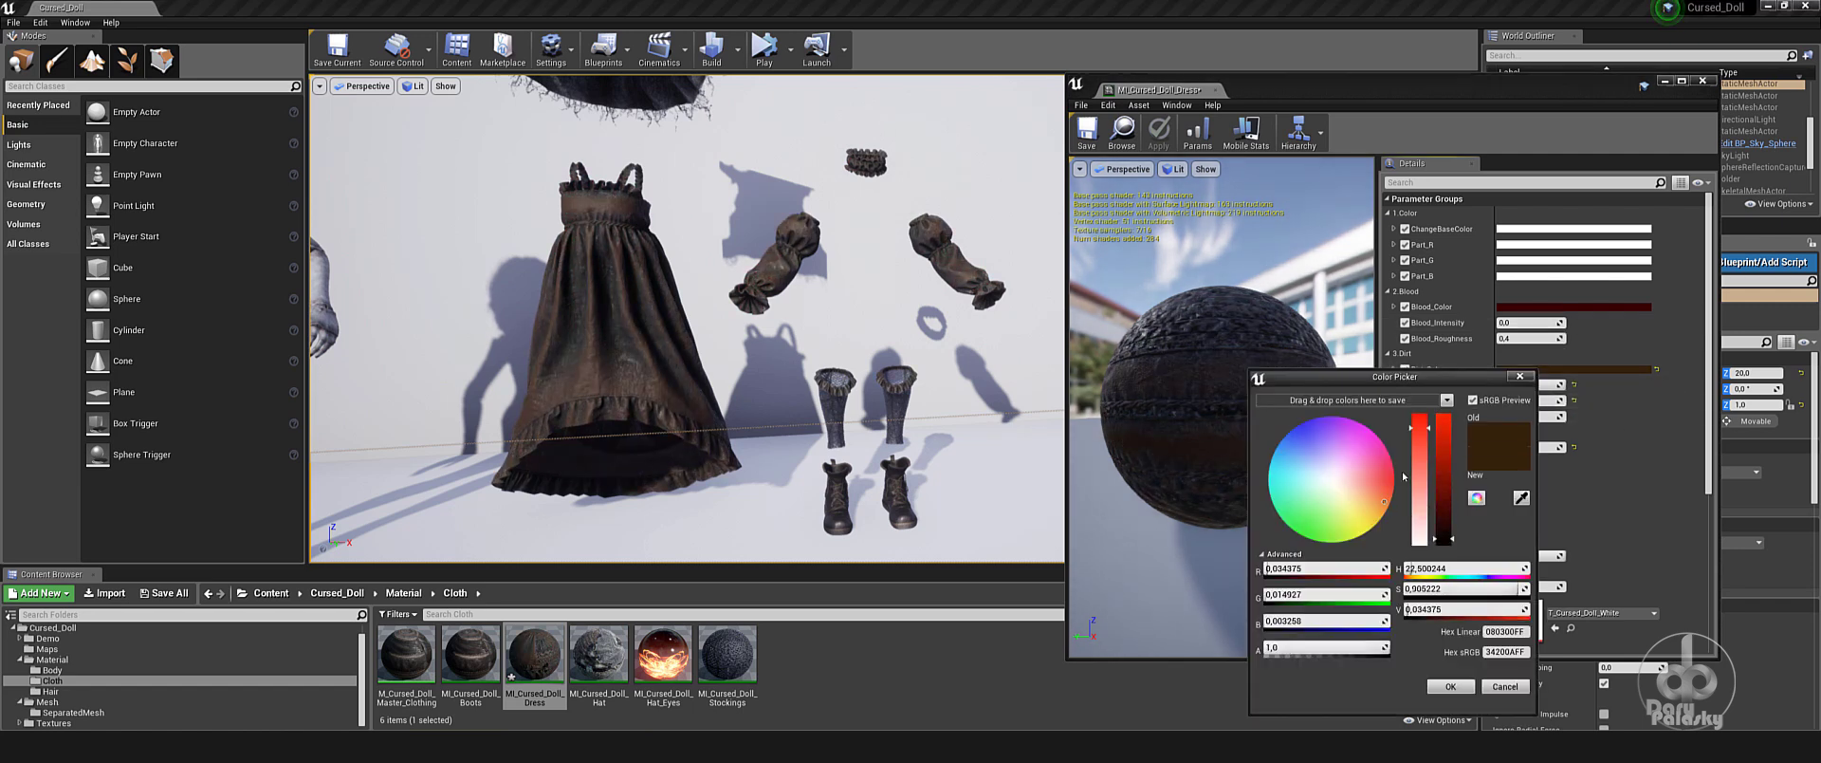
pyautogui.moveTo(1442, 526); pyautogui.dragTo(1440, 534)
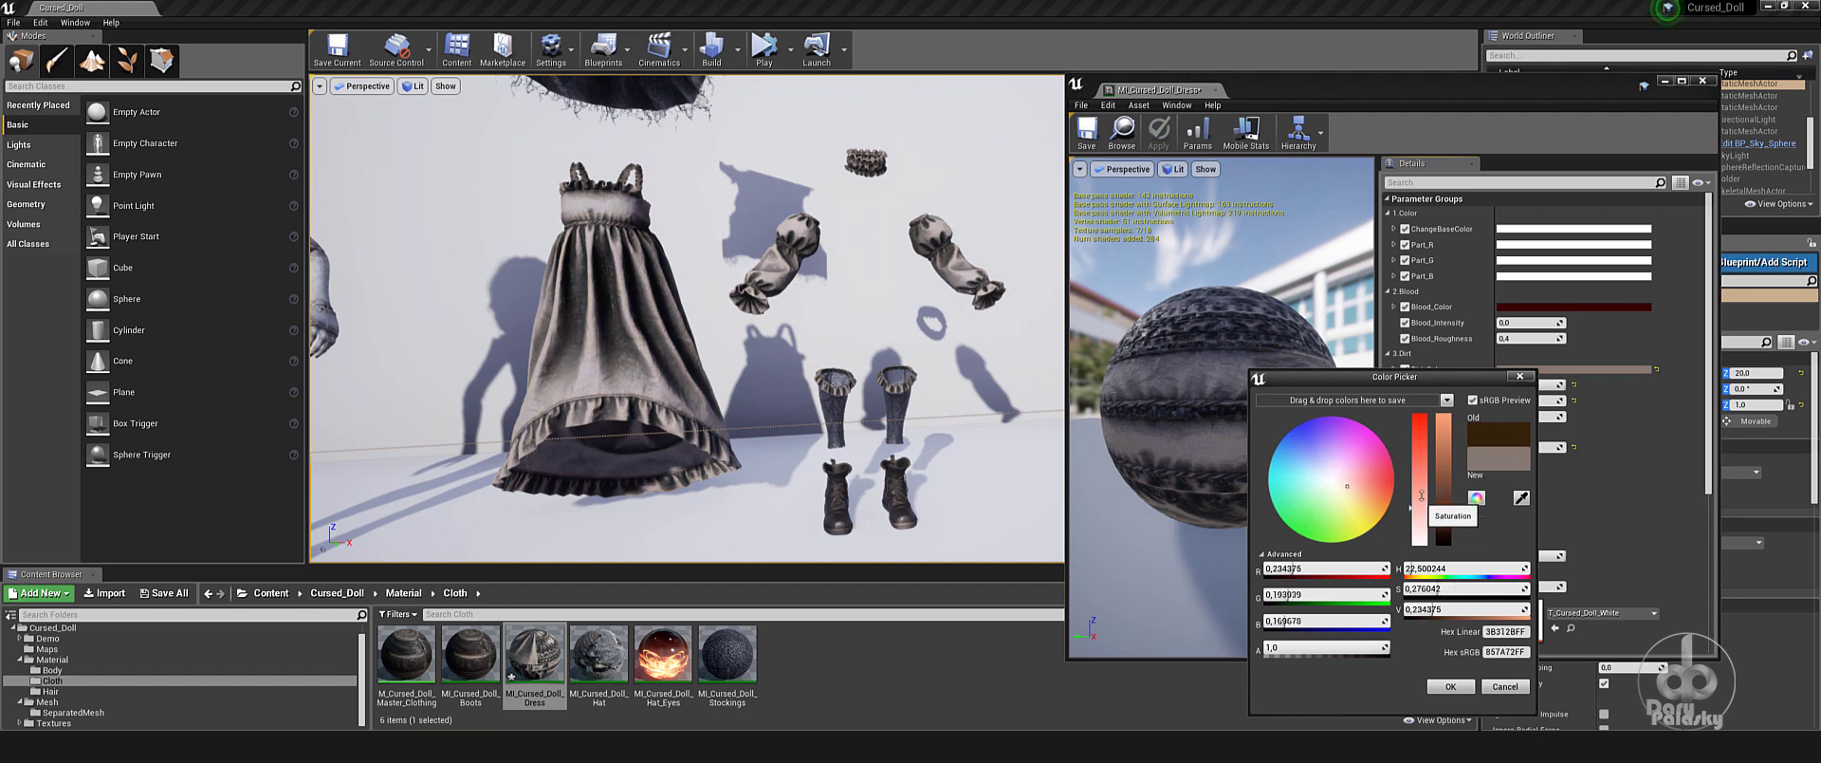
pyautogui.click(1453, 687)
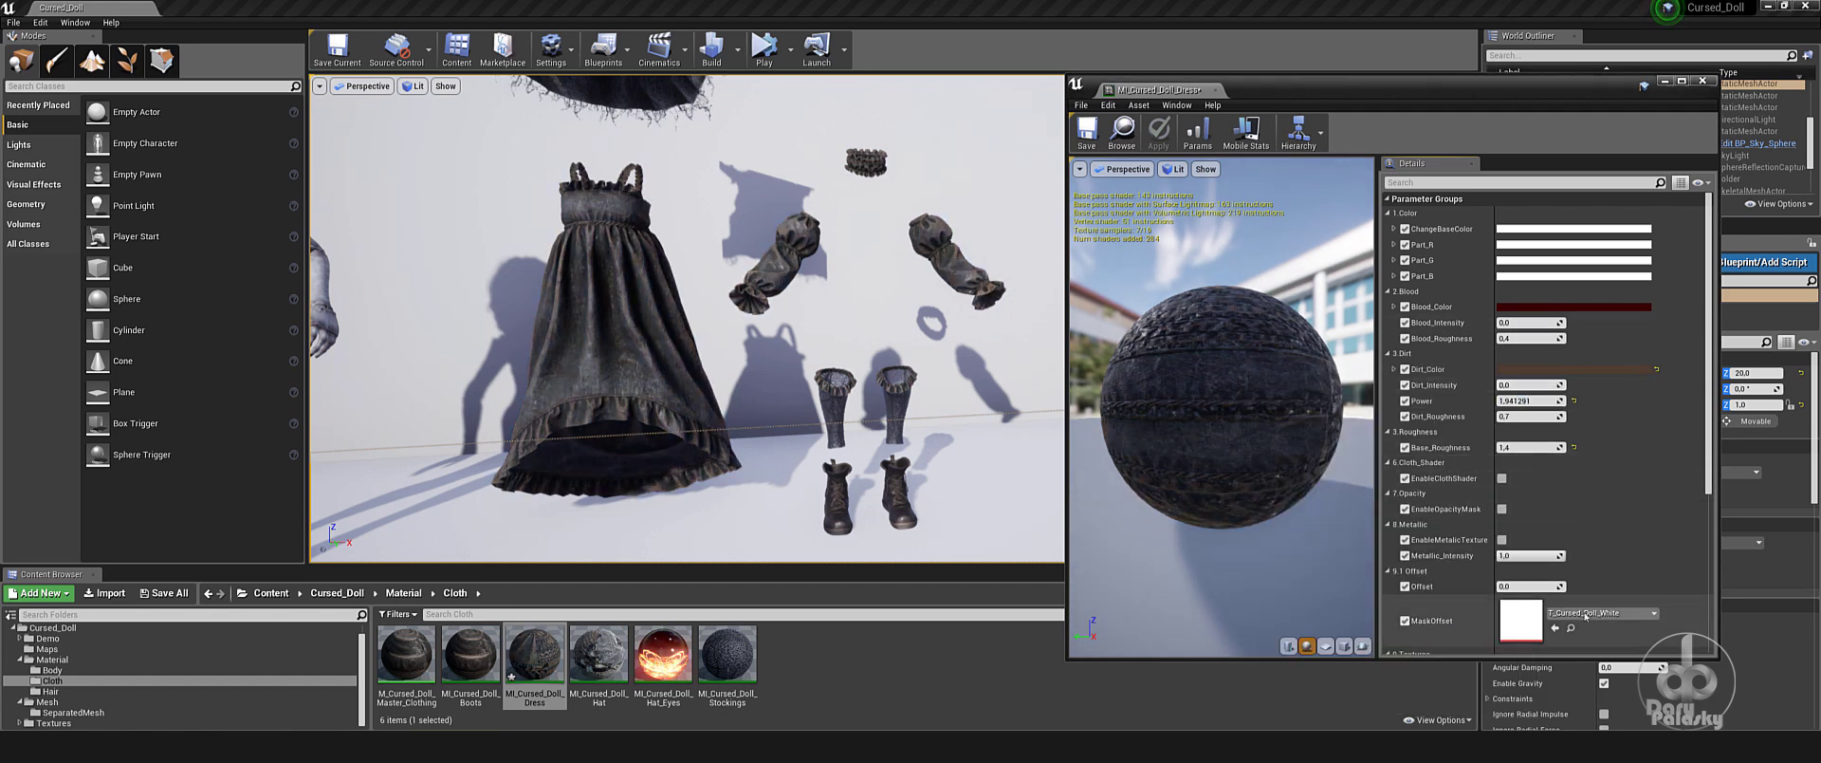
pyautogui.scroll(-2, 1445, 450)
pyautogui.scroll(5, 865, 475)
pyautogui.scroll(2, 801, 468)
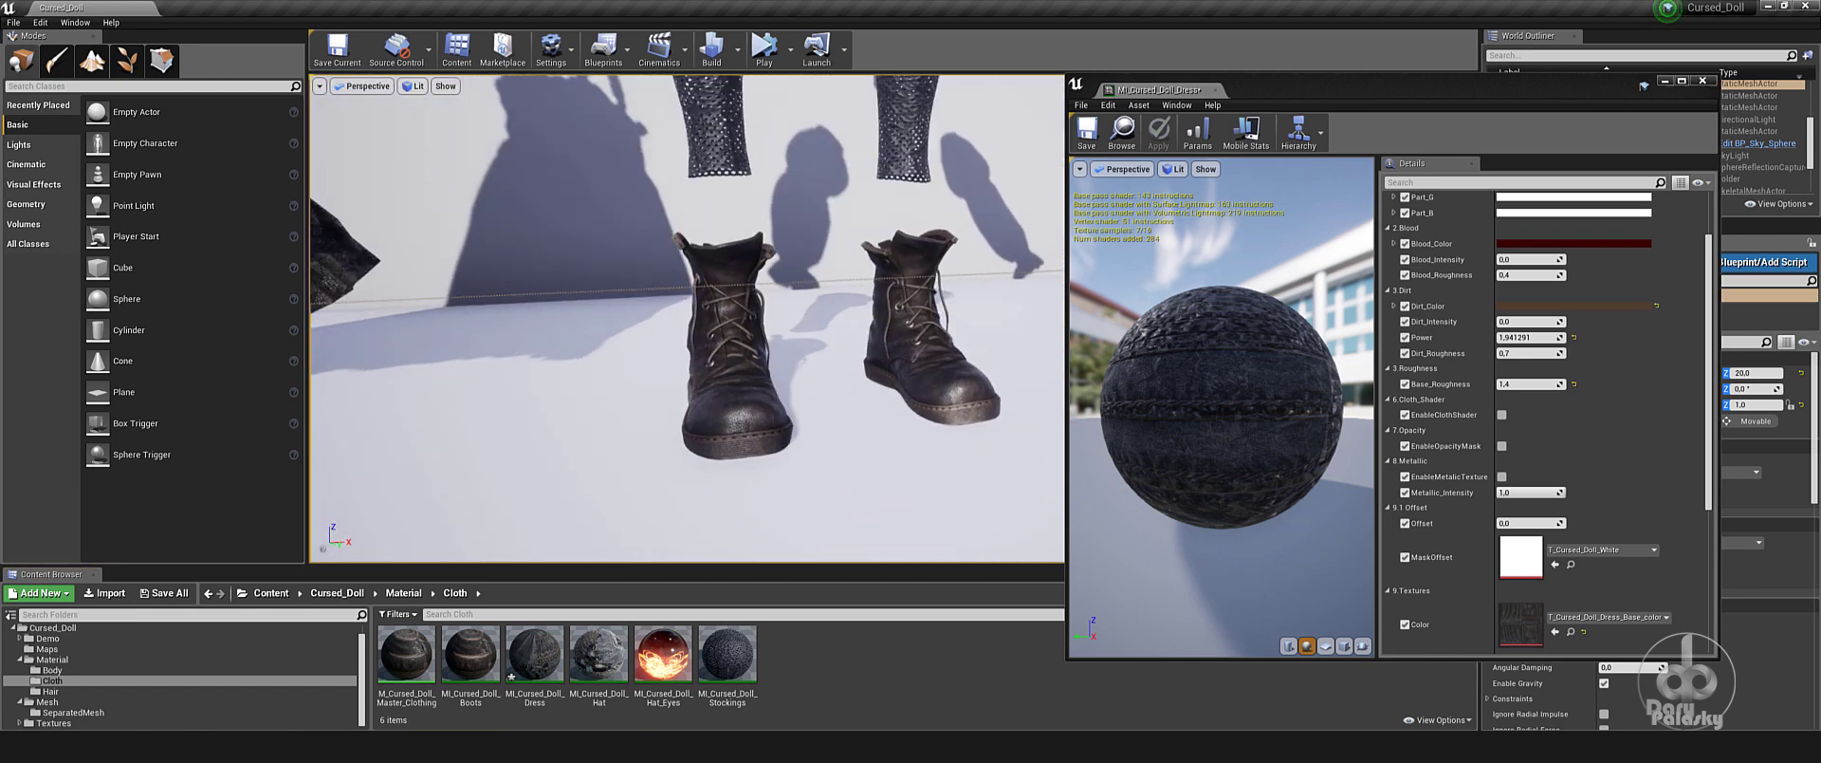
pyautogui.scroll(2, 800, 468)
# Open MI_Cursed_Doll_Boots and preview blue, magenta and yellow part colours, then cancel
pyautogui.click(801, 467)
pyautogui.doubleClick(471, 654)
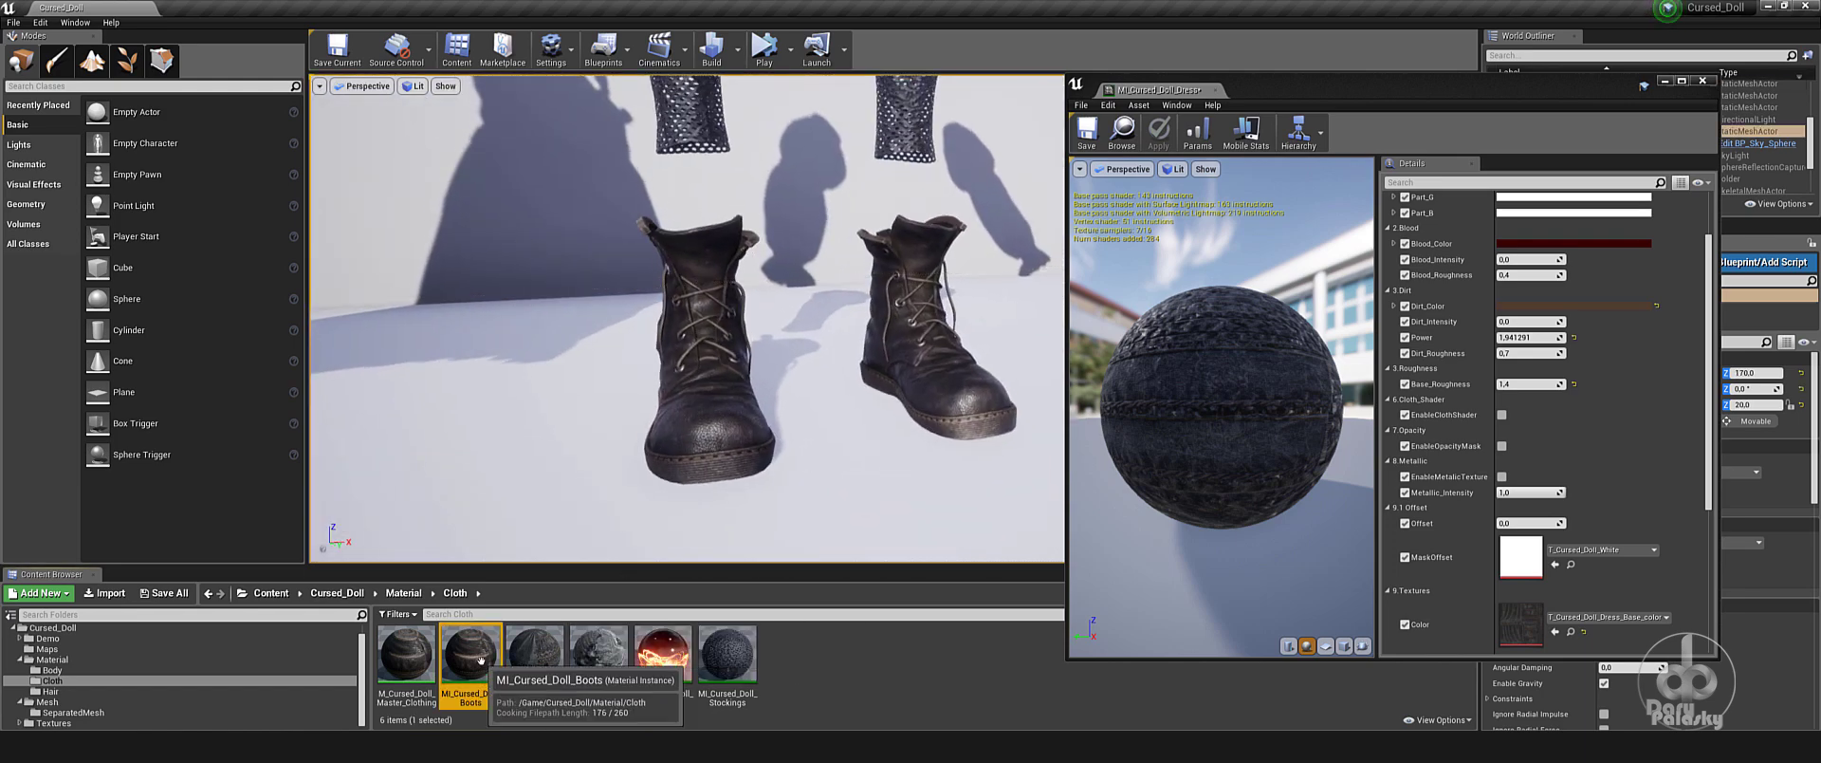
pyautogui.click(1574, 243)
pyautogui.click(1556, 307)
pyautogui.click(1505, 260)
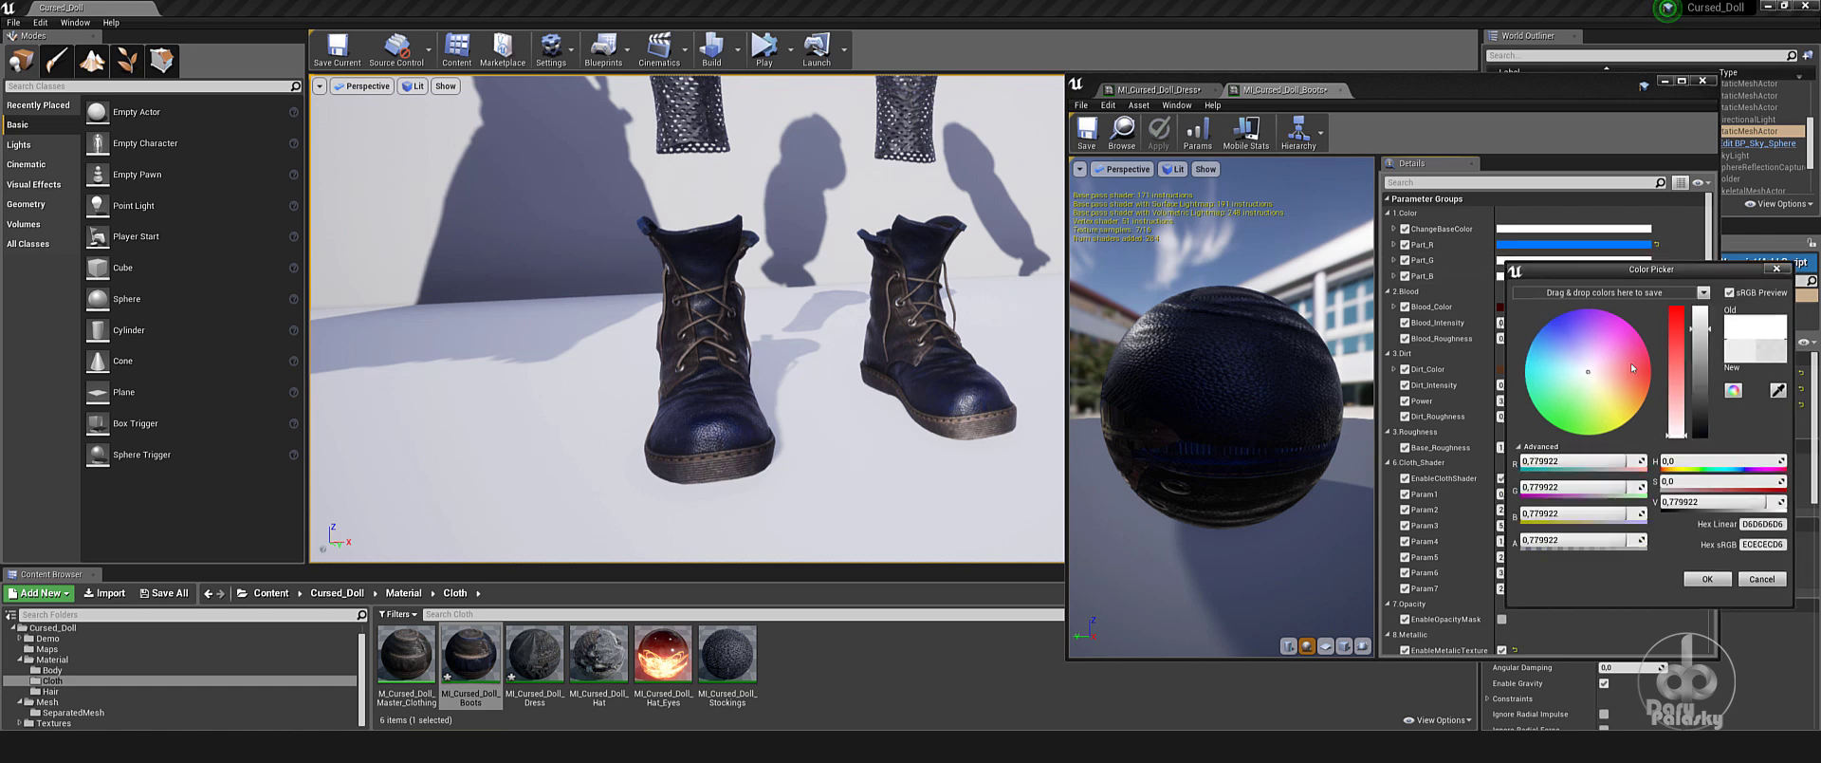
pyautogui.click(1622, 319)
pyautogui.click(1505, 275)
pyautogui.click(1616, 446)
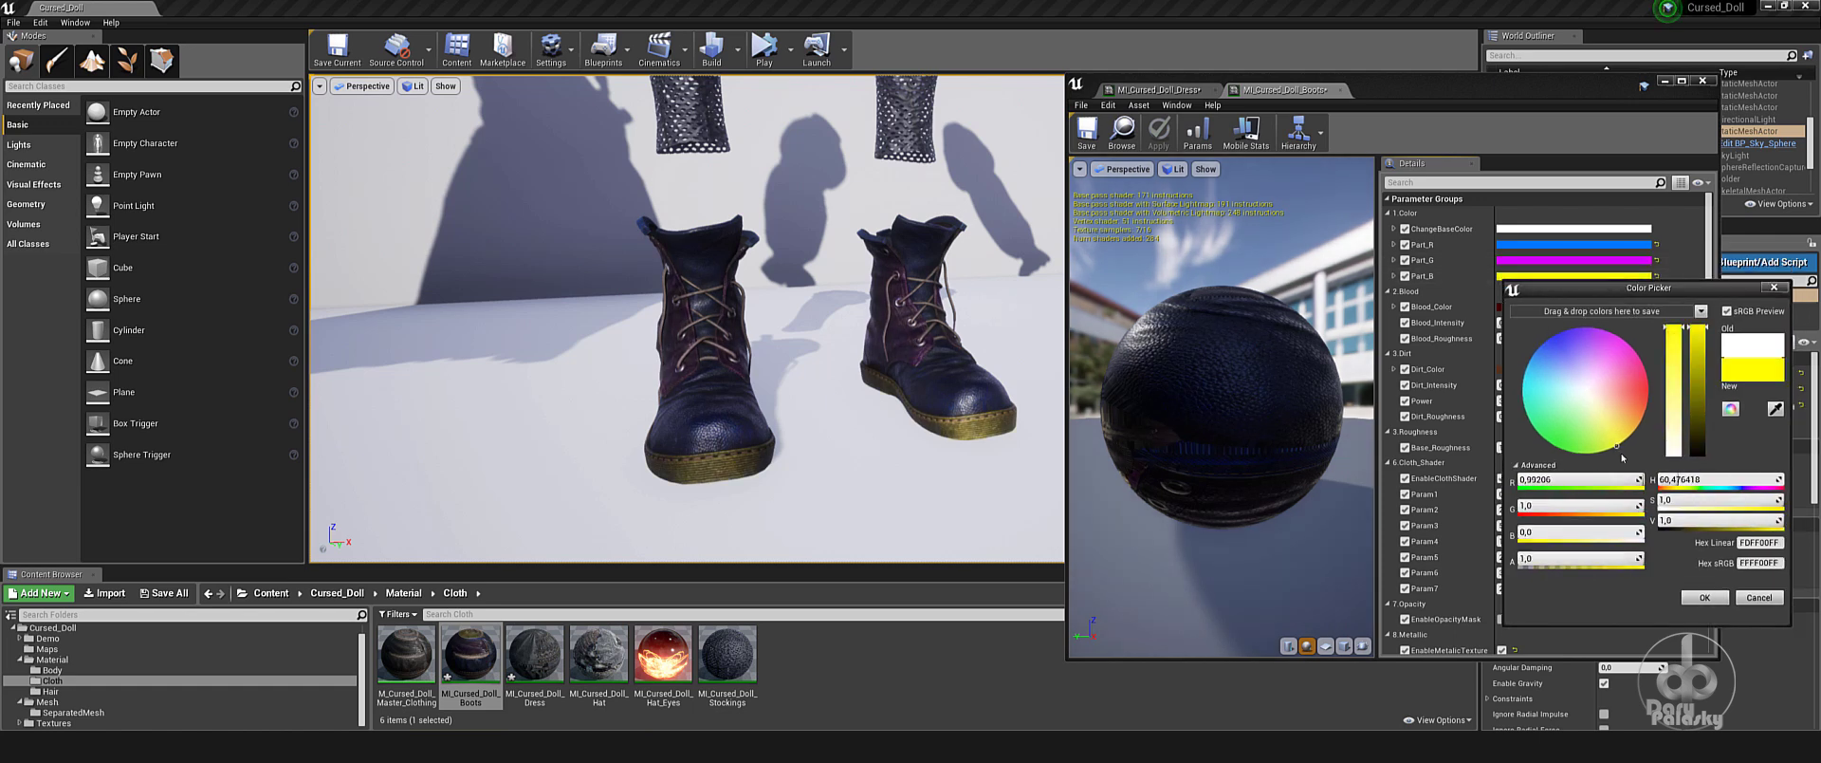
pyautogui.click(1777, 601)
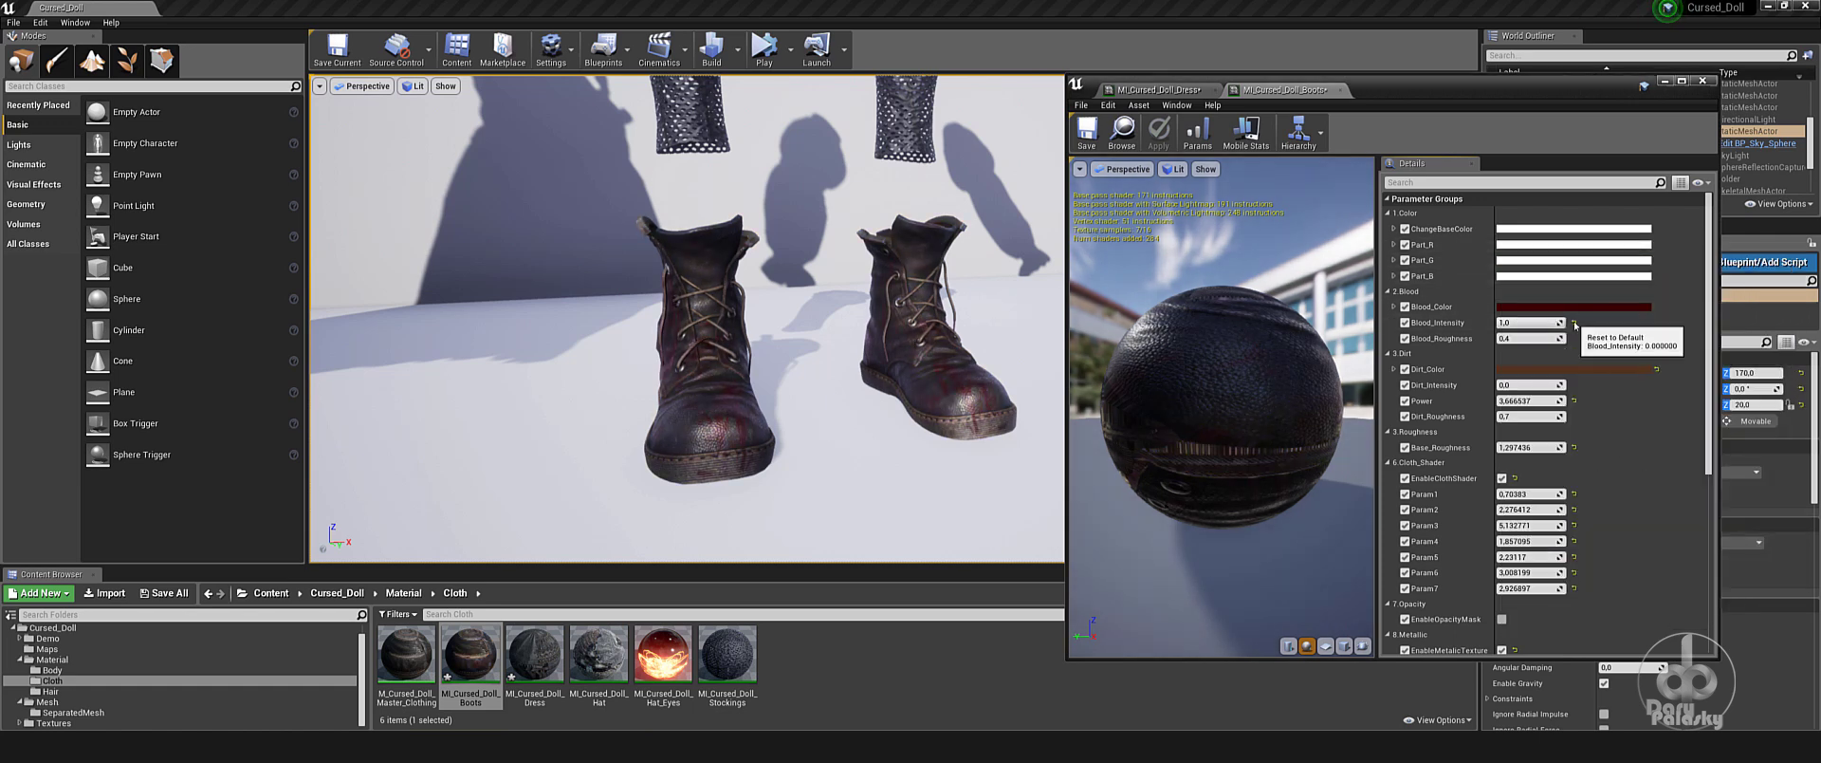
# Set the boots' Dirt_Intensity to 2.0, tweak Power, turn EnableClothShader off, and close the editor
pyautogui.moveTo(1510, 385); pyautogui.dragTo(1498, 385)
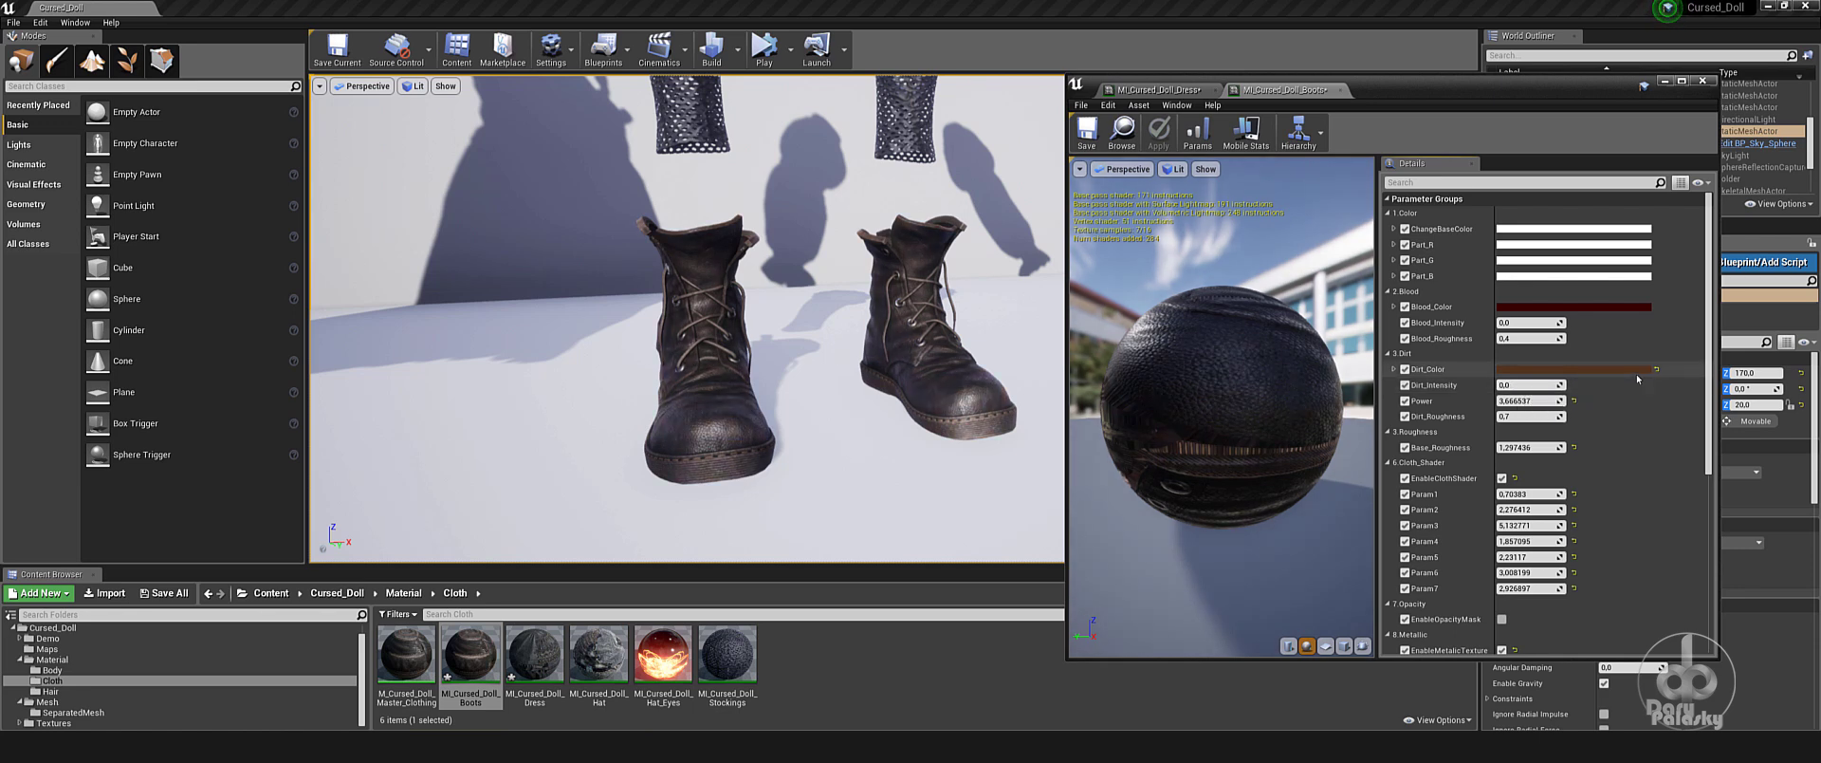
pyautogui.click(1503, 478)
pyautogui.moveTo(1515, 385); pyautogui.dragTo(1542, 385)
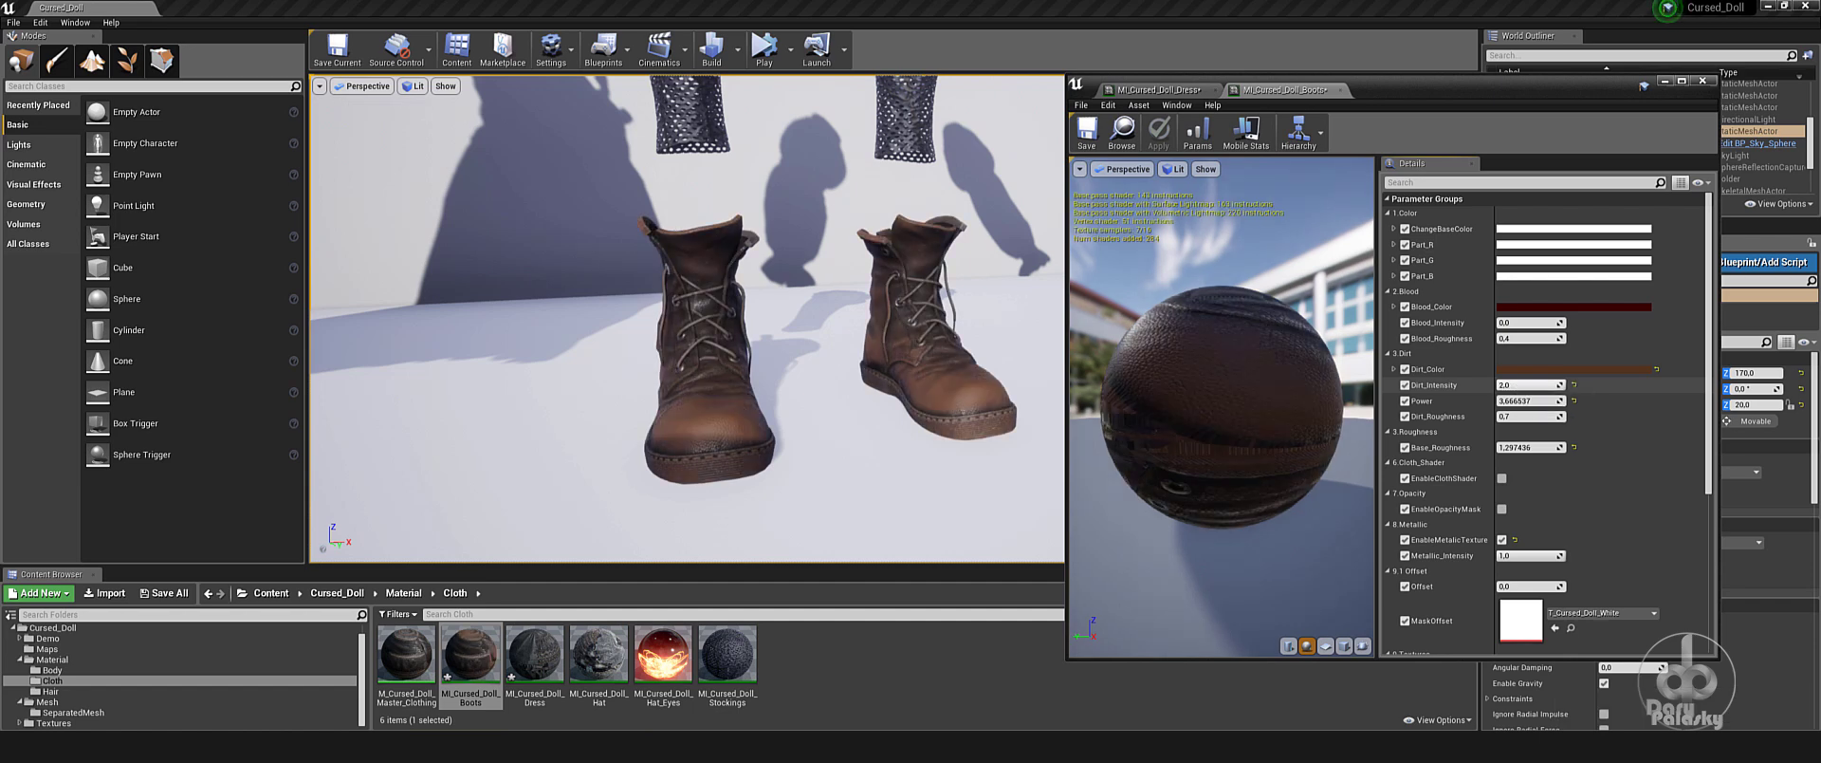
pyautogui.click(1501, 478)
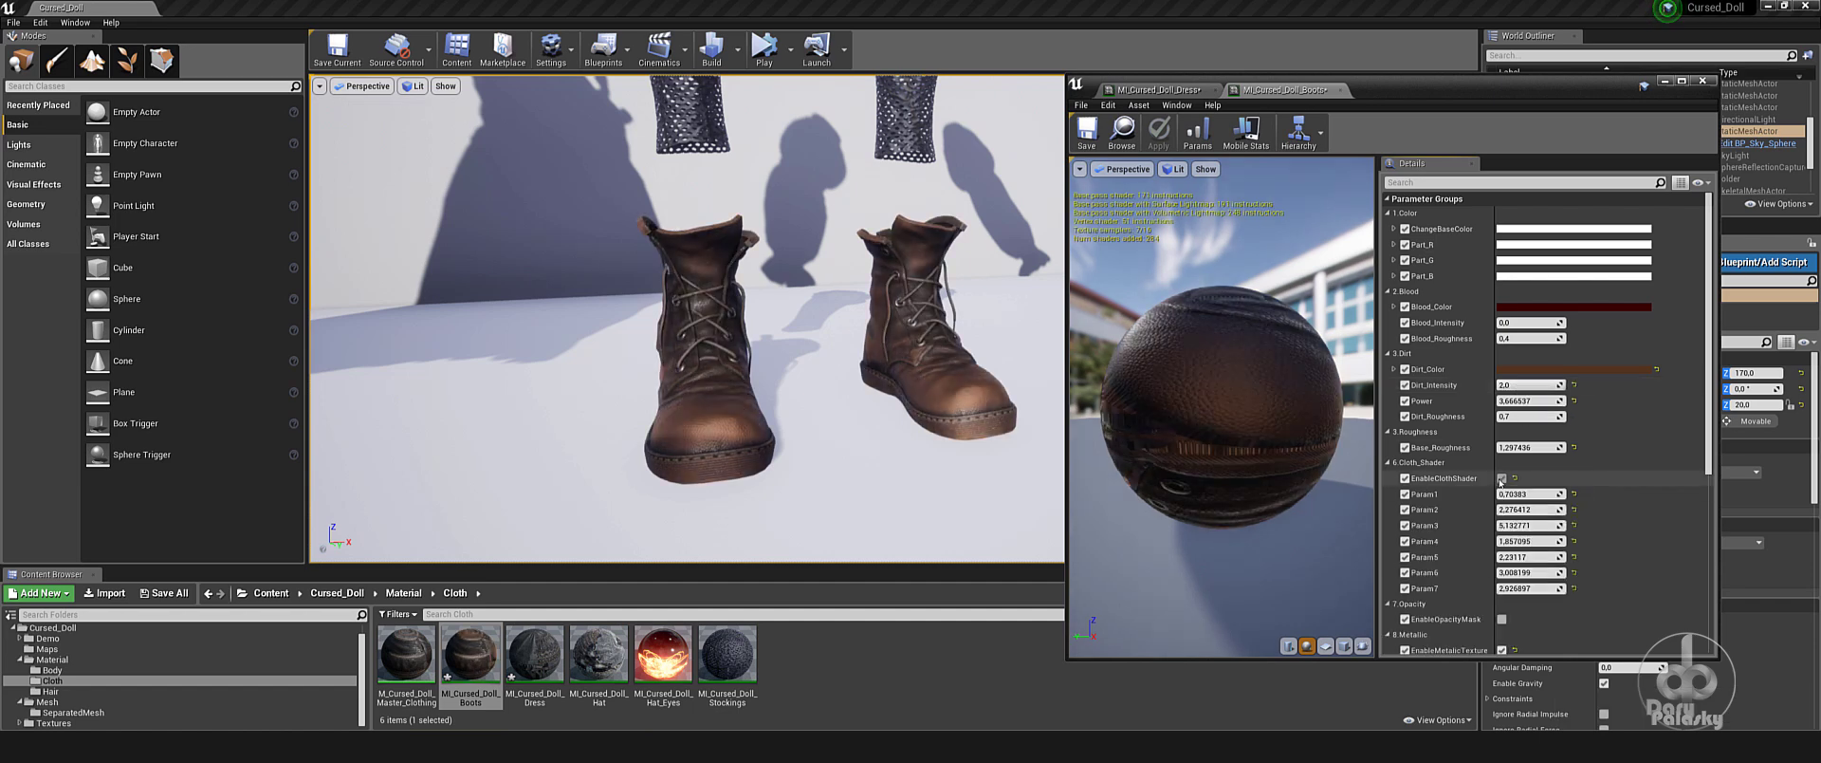
pyautogui.moveTo(1529, 401)
pyautogui.mouseDown()
pyautogui.moveTo(1503, 400)
pyautogui.moveTo(1550, 400)
pyautogui.mouseUp()
pyautogui.click(1502, 478)
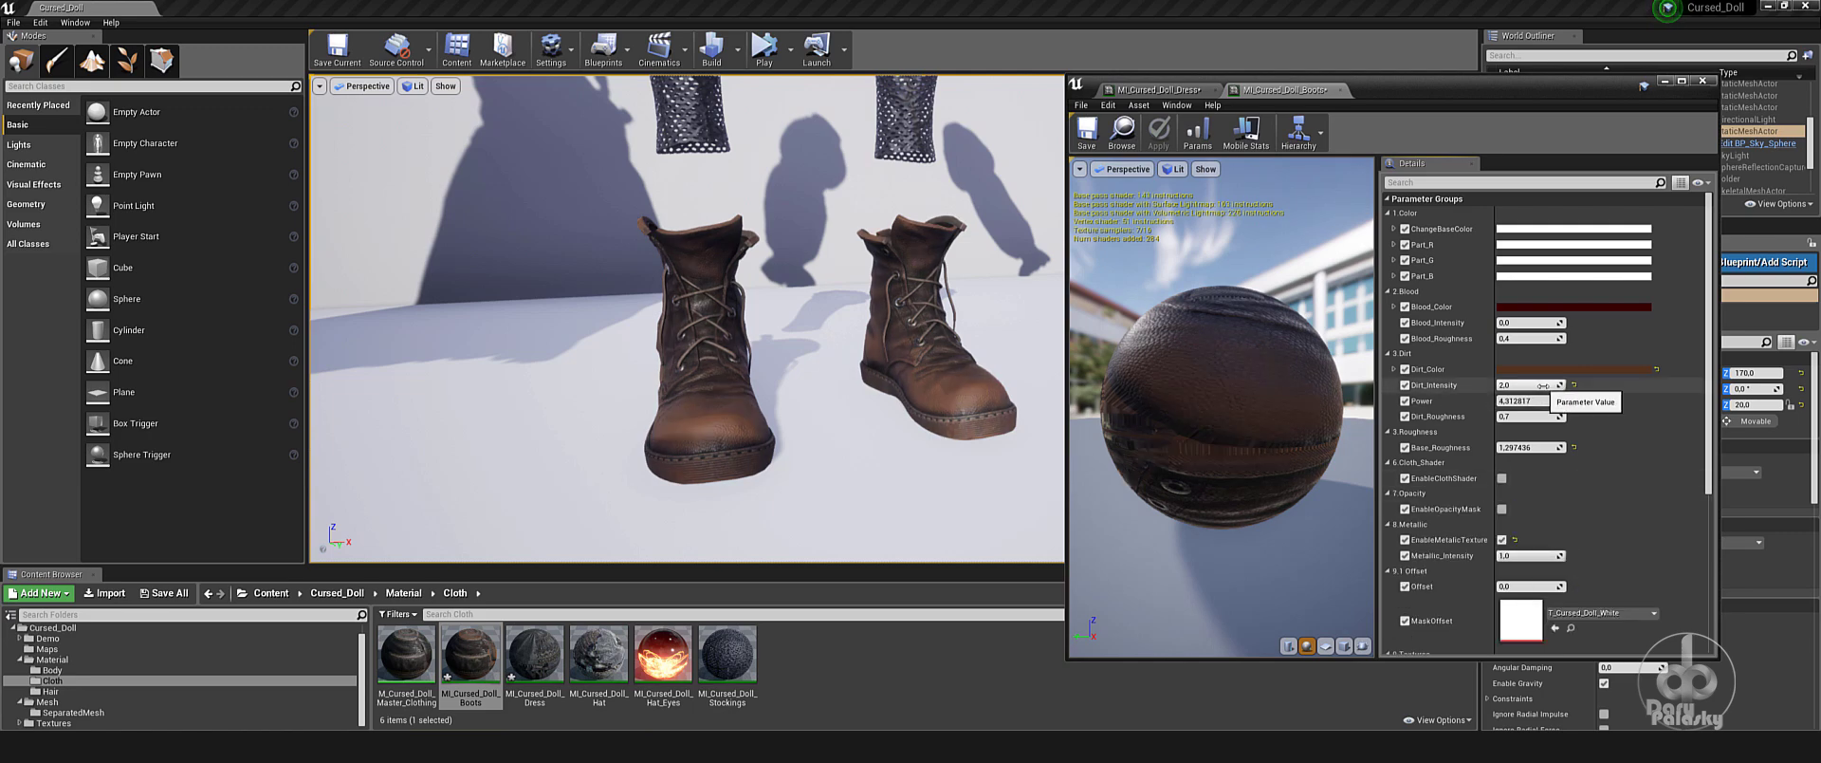
pyautogui.click(1702, 81)
pyautogui.moveTo(663, 332)
pyautogui.mouseDown(button='right')
pyautogui.moveTo(721, 285)
pyautogui.moveTo(759, 313)
pyautogui.mouseUp(button='right')
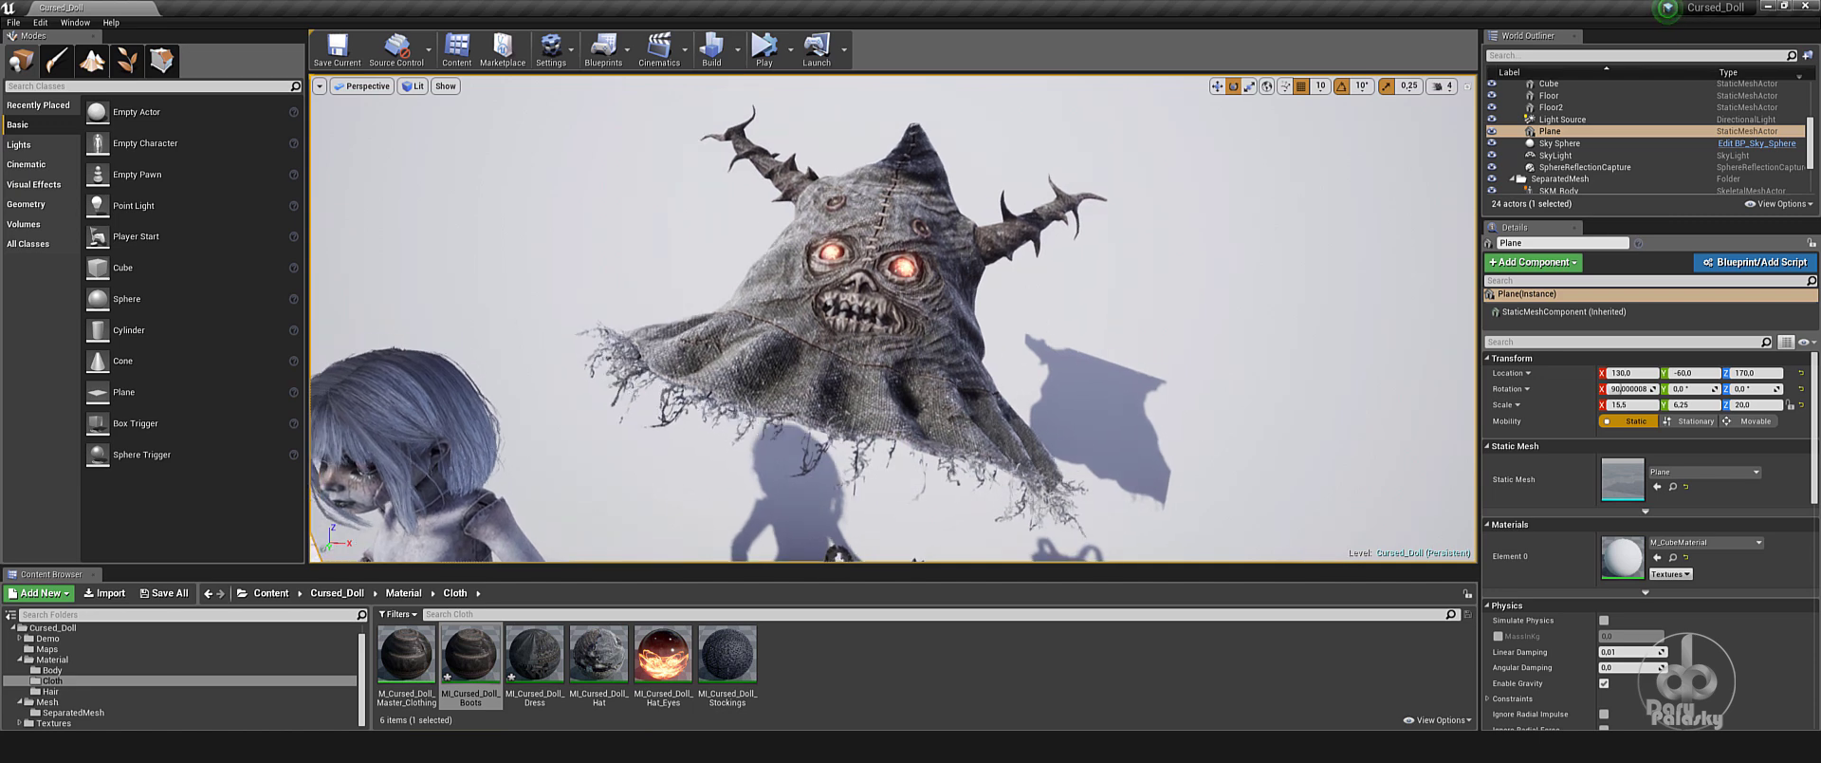
# Open MI_Cursed_Doll_Hat and preview red, cyan and purple part colours before discarding them
pyautogui.rightClick(899, 290)
pyautogui.doubleClick(600, 654)
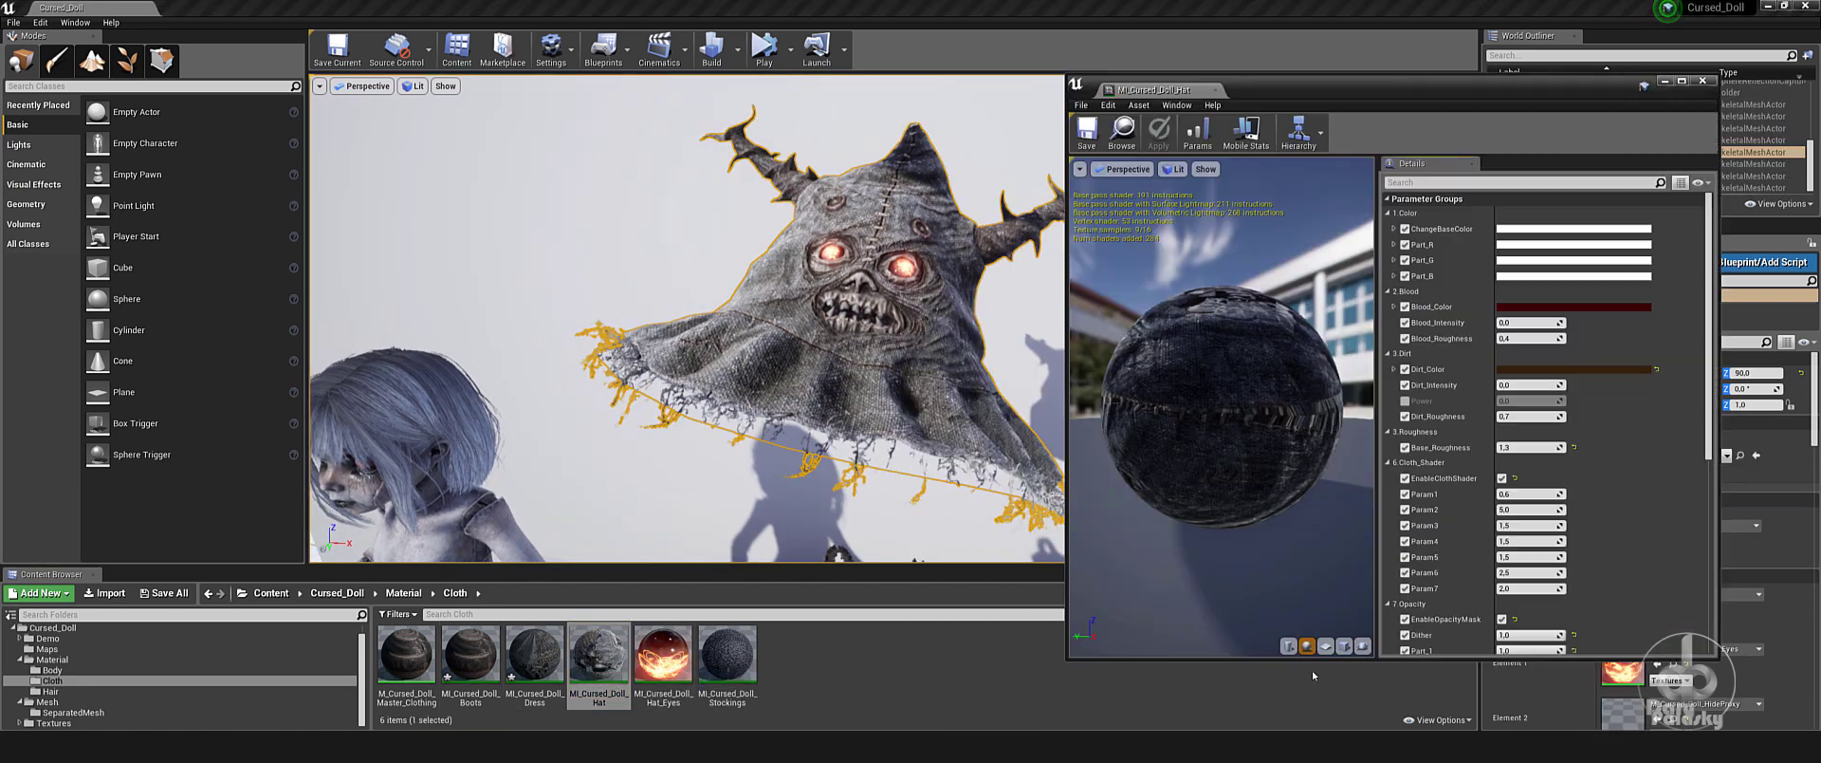
pyautogui.click(1573, 245)
pyautogui.click(1442, 370)
pyautogui.click(1507, 575)
pyautogui.click(1574, 260)
pyautogui.click(1330, 343)
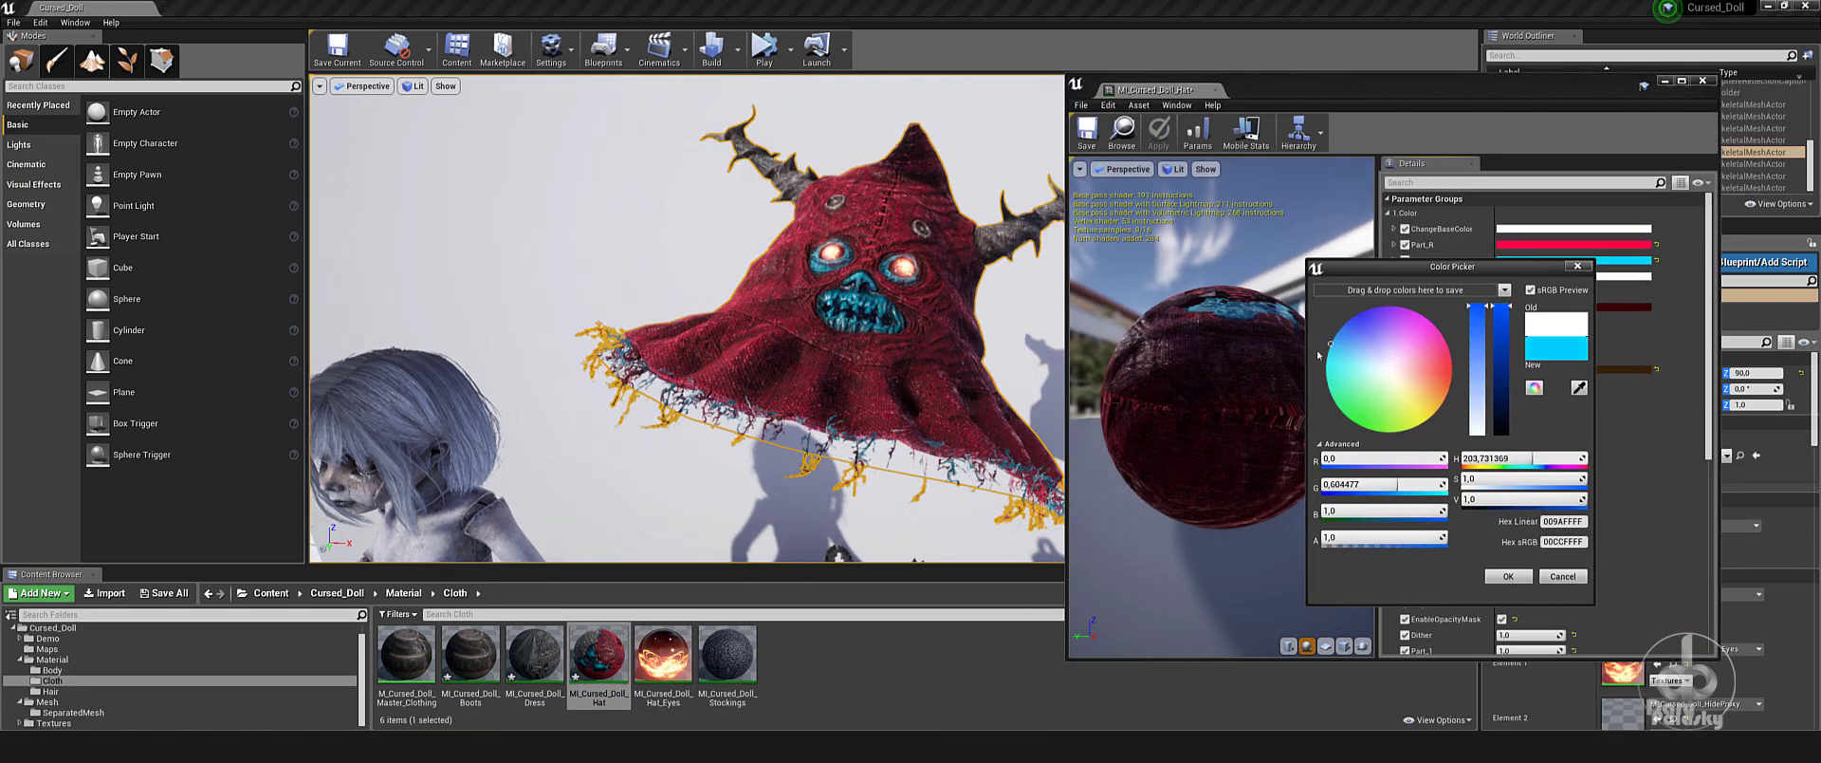
pyautogui.click(1507, 576)
pyautogui.click(1574, 275)
pyautogui.click(1381, 327)
pyautogui.click(1572, 597)
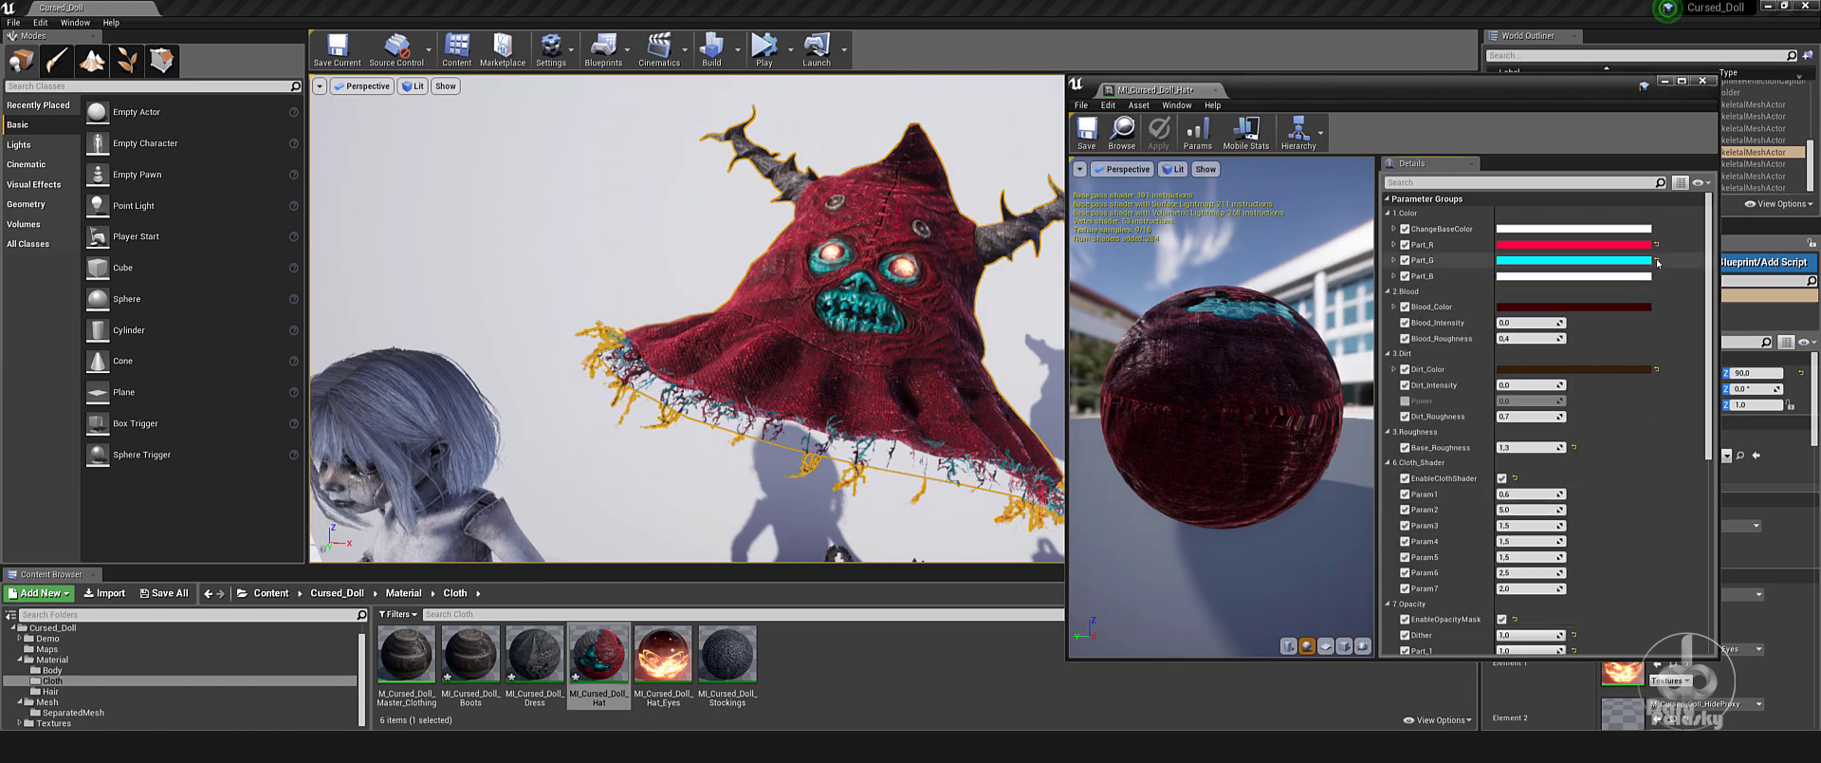
pyautogui.hotkey('ctrl', 'z')
pyautogui.hotkey('ctrl', 'z')
# Reset the hat's Blood_Intensity, test brown dirt, then reset Dirt_Intensity to default
pyautogui.click(1575, 323)
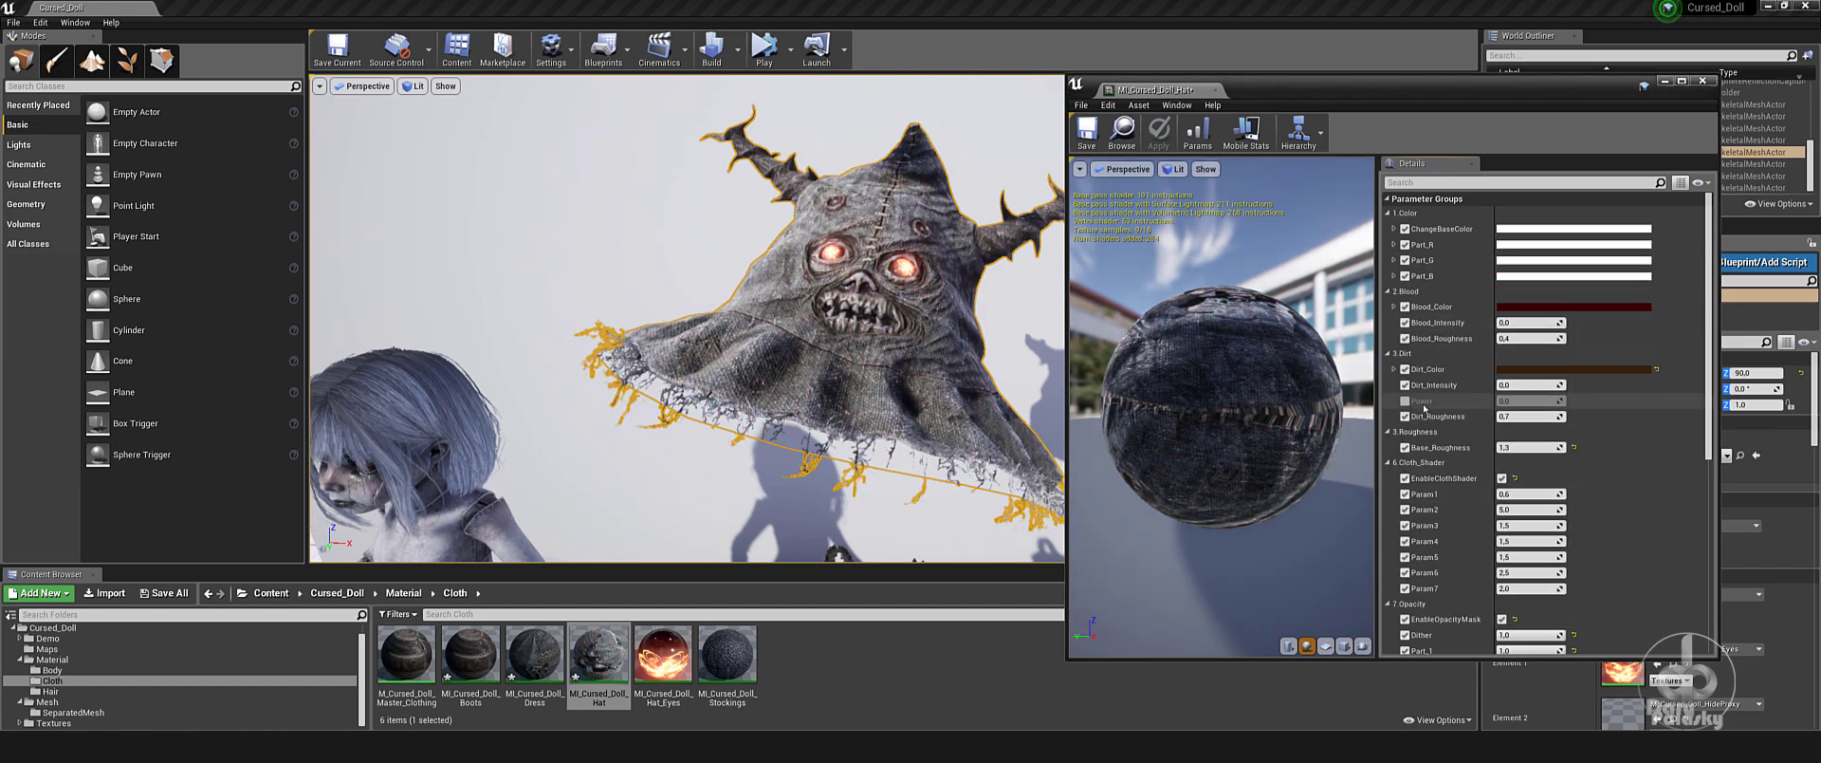
pyautogui.moveTo(1510, 386); pyautogui.dragTo(1556, 402)
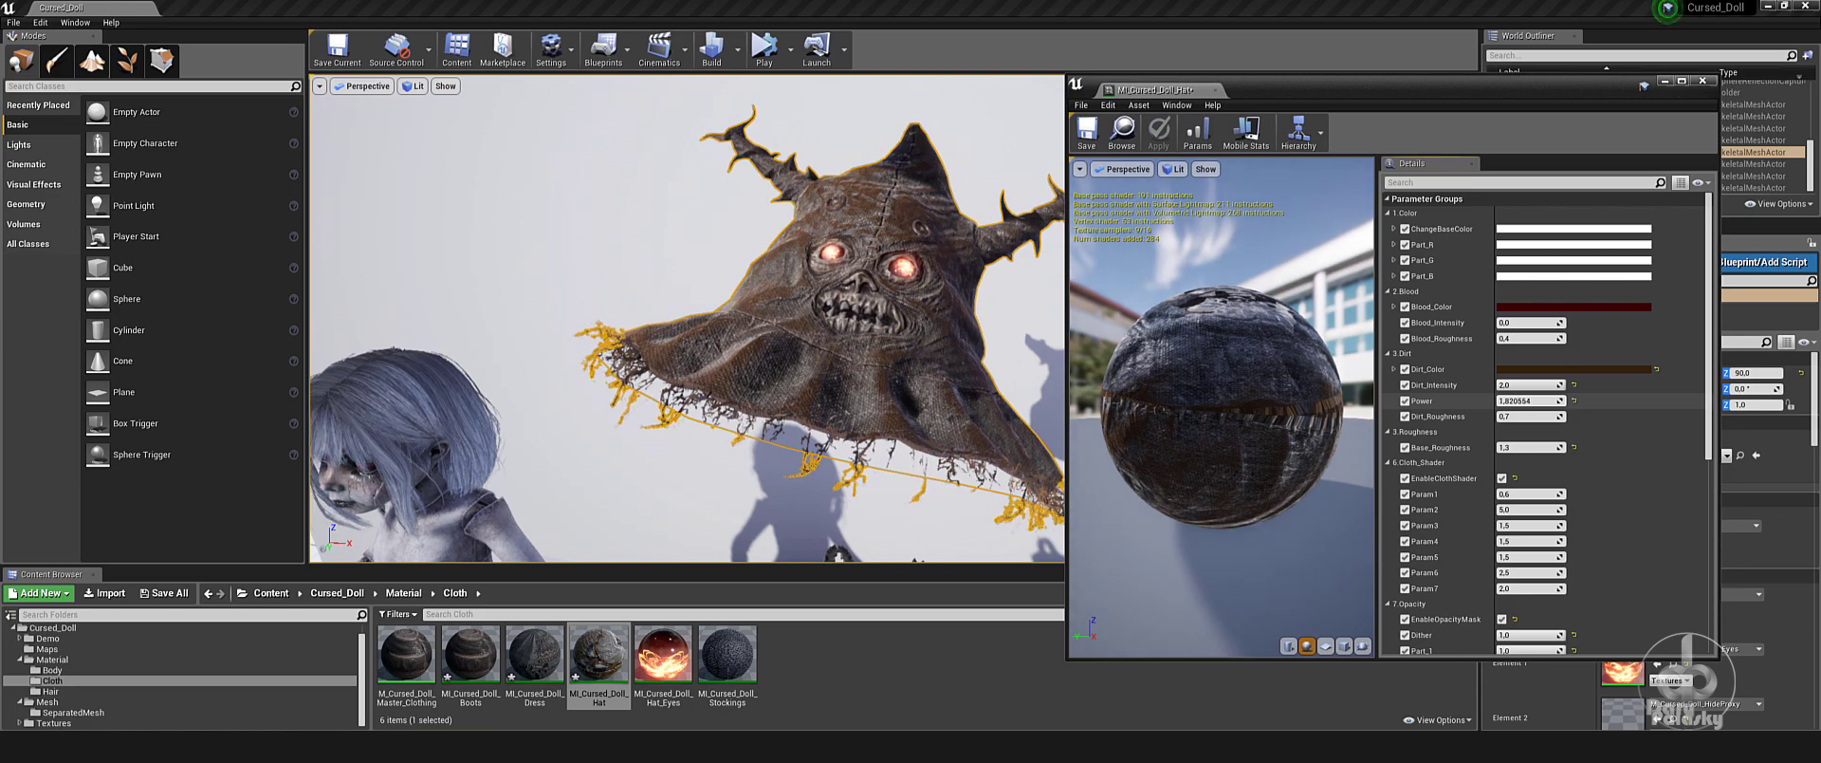
pyautogui.click(1574, 385)
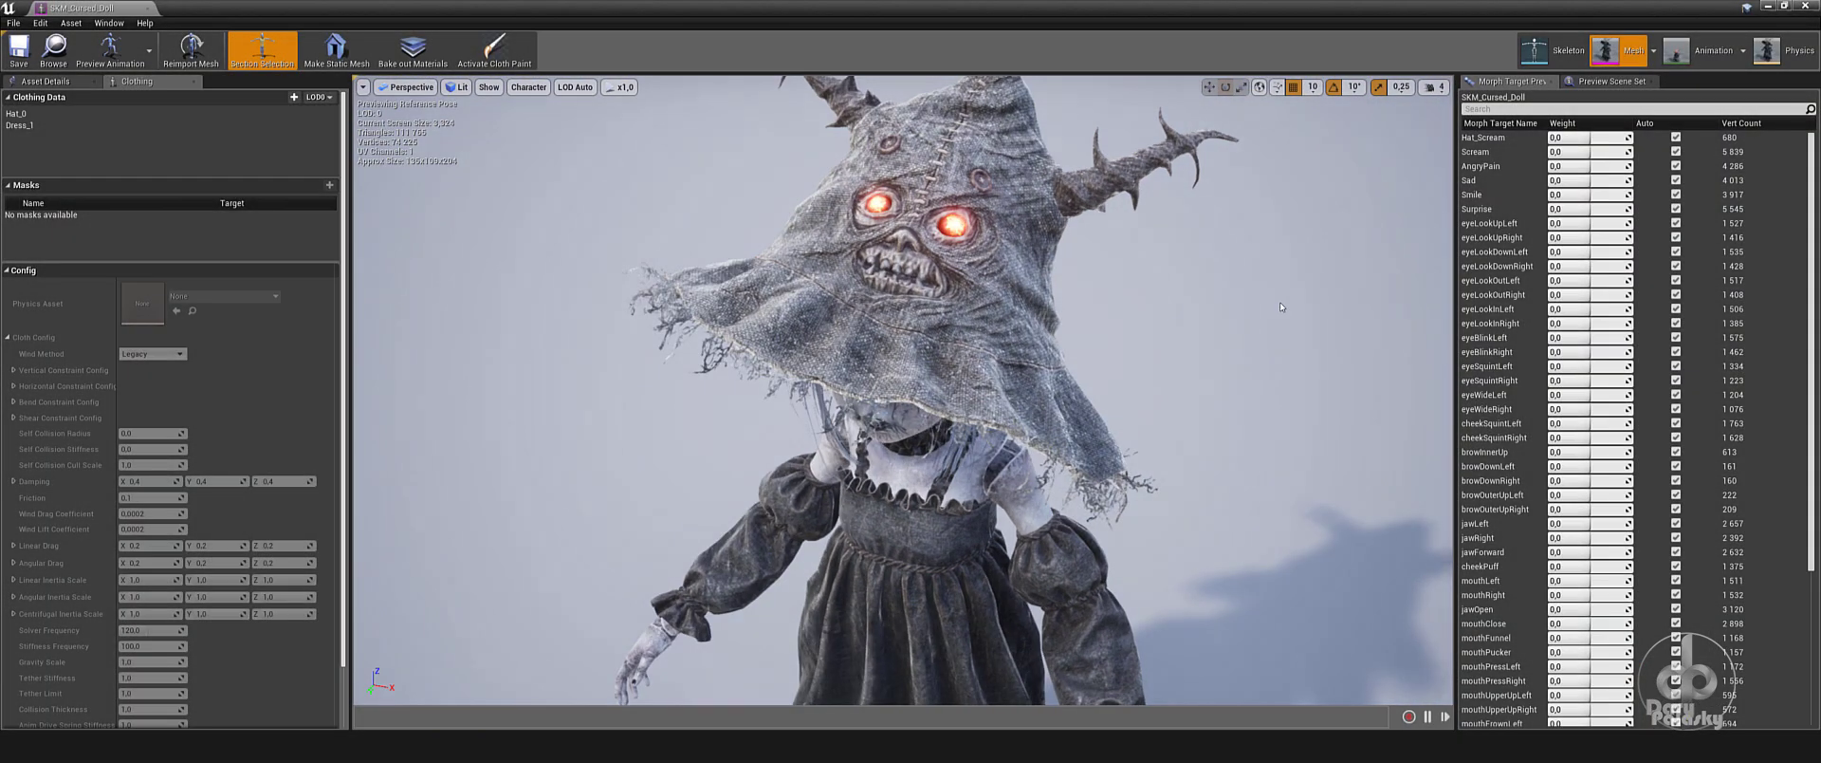
# Raise the Hat_Scream weight, then set Scream to about 0.71 to open the doll's mouth
pyautogui.moveTo(1575, 138); pyautogui.dragTo(1612, 137)
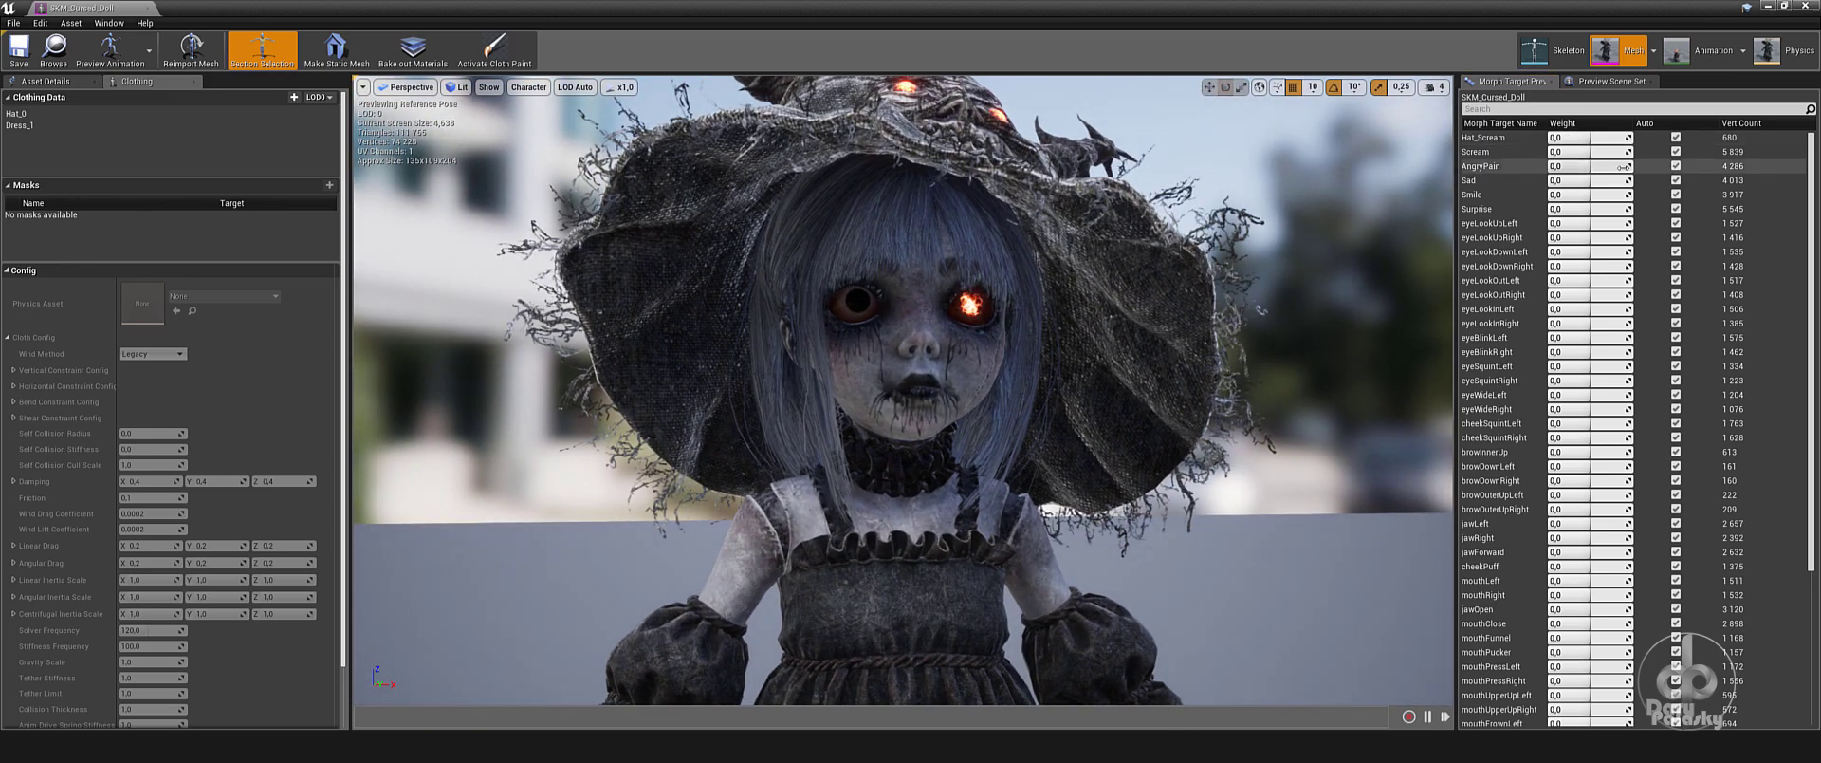
pyautogui.moveTo(1622, 166); pyautogui.dragTo(1580, 169)
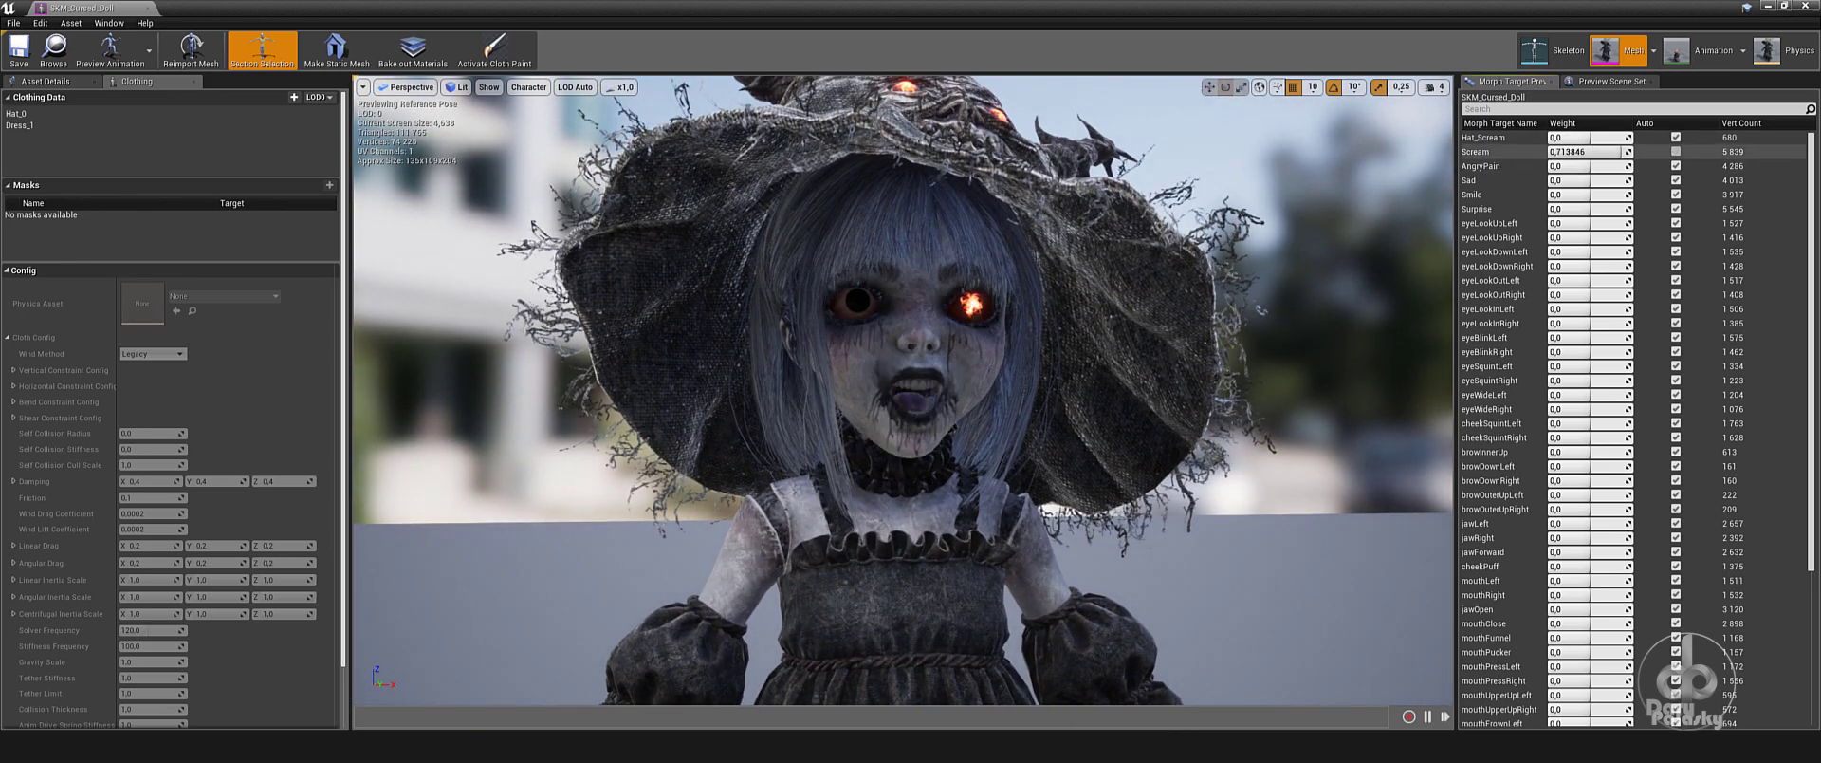